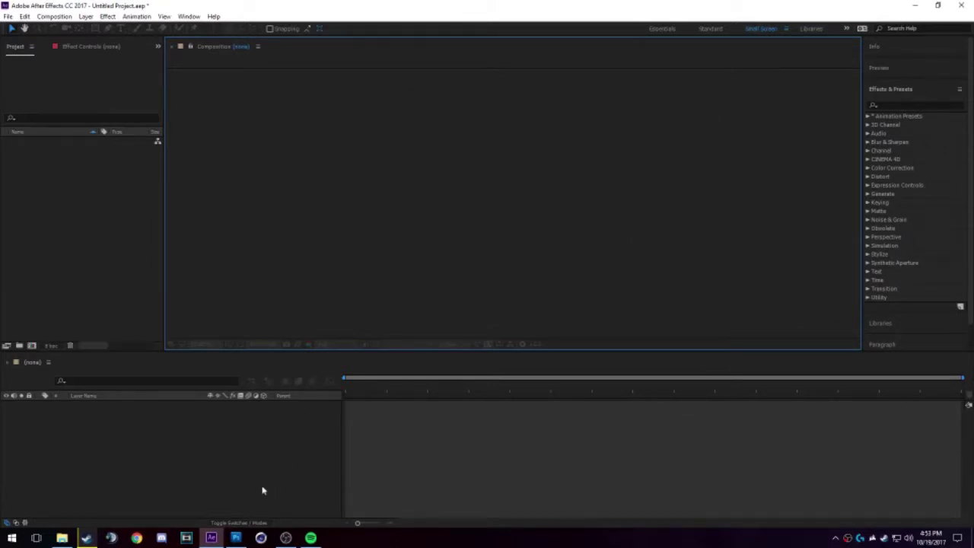
- Switch from the empty After Effects project to the Photoshop document with the TUTORIAL text
{"action": "left_click", "coordinate": [246, 538]}
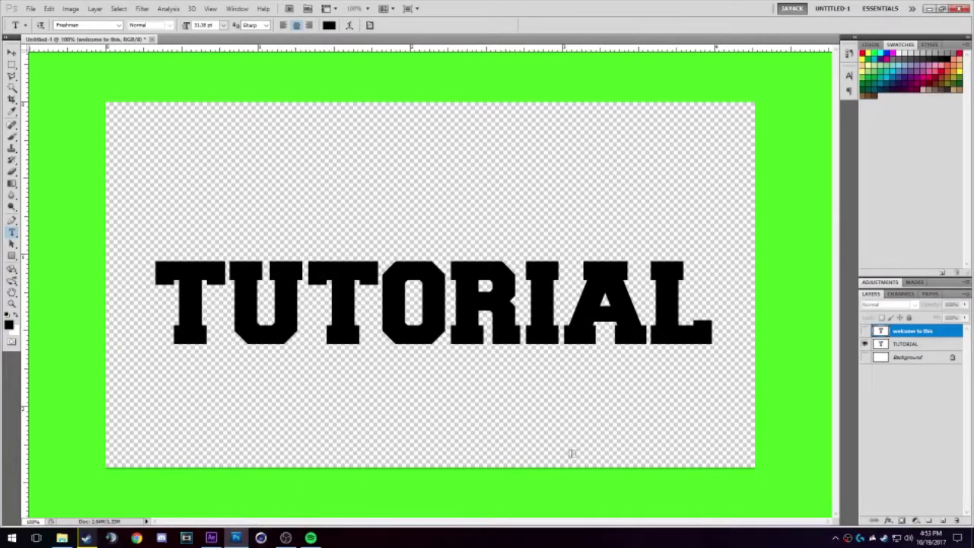
- Delete the 'welcome to this' and 'TUTORIAL' text layers and add an empty Layer 1
{"action": "left_click", "coordinate": [917, 344]}
{"action": "left_click", "coordinate": [909, 336], "text": "shift"}
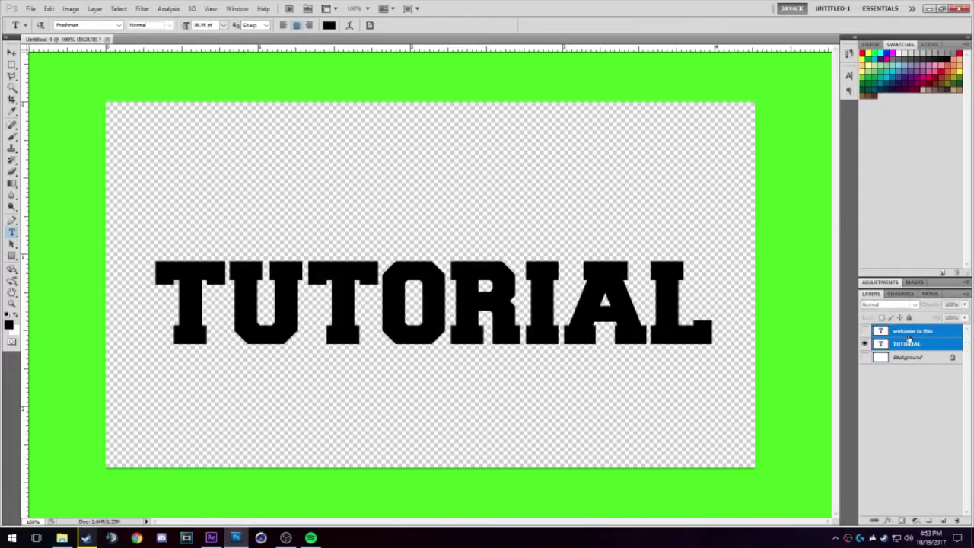
{"action": "key", "text": "Delete"}
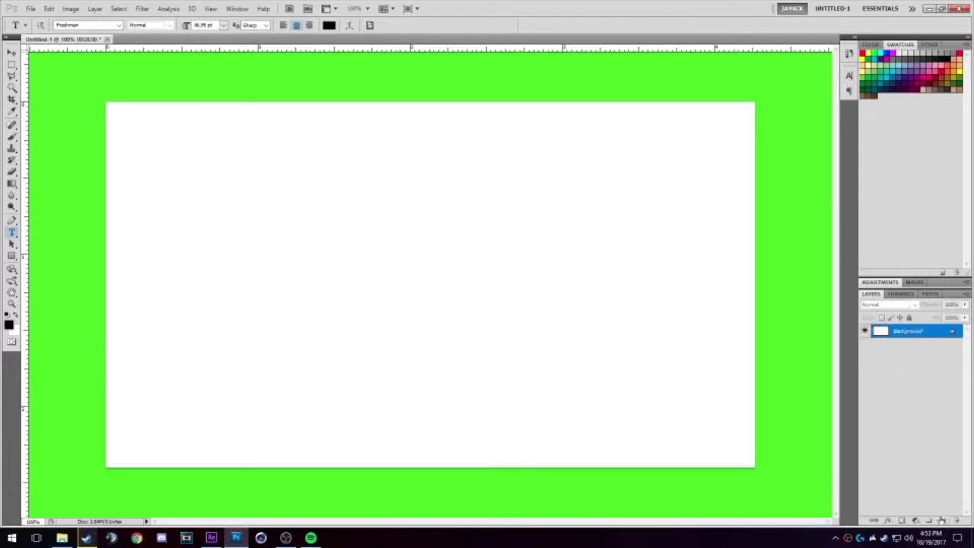
{"action": "left_click", "coordinate": [942, 520]}
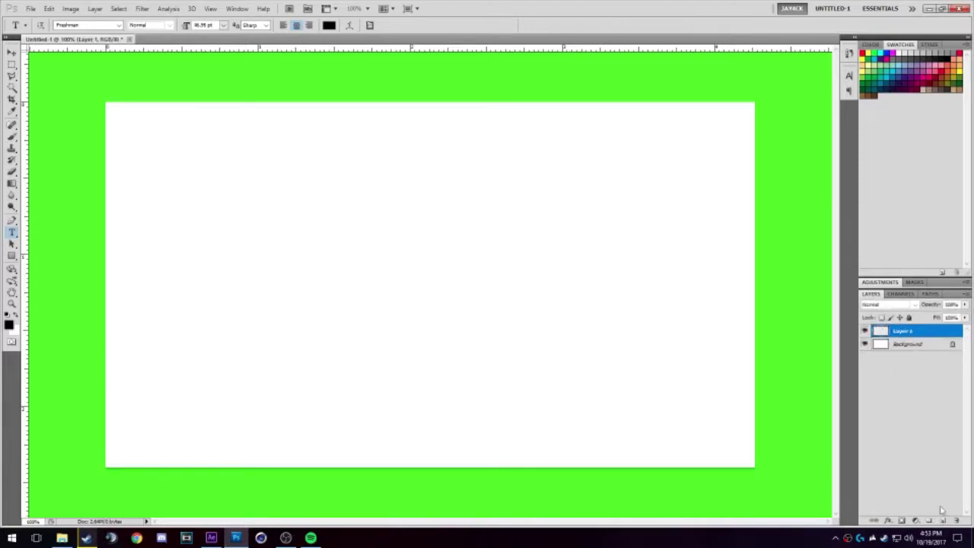
{"action": "left_click", "coordinate": [62, 538]}
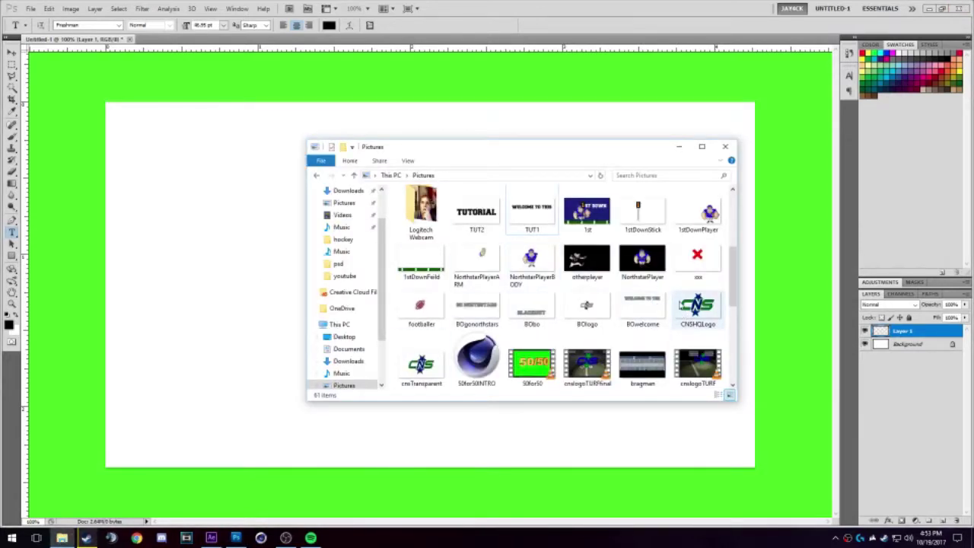
- Drag CNSHQLogo onto the canvas, then cancel the first placement attempt
{"action": "left_click_drag", "start_coordinate": [704, 312], "coordinate": [225, 278]}
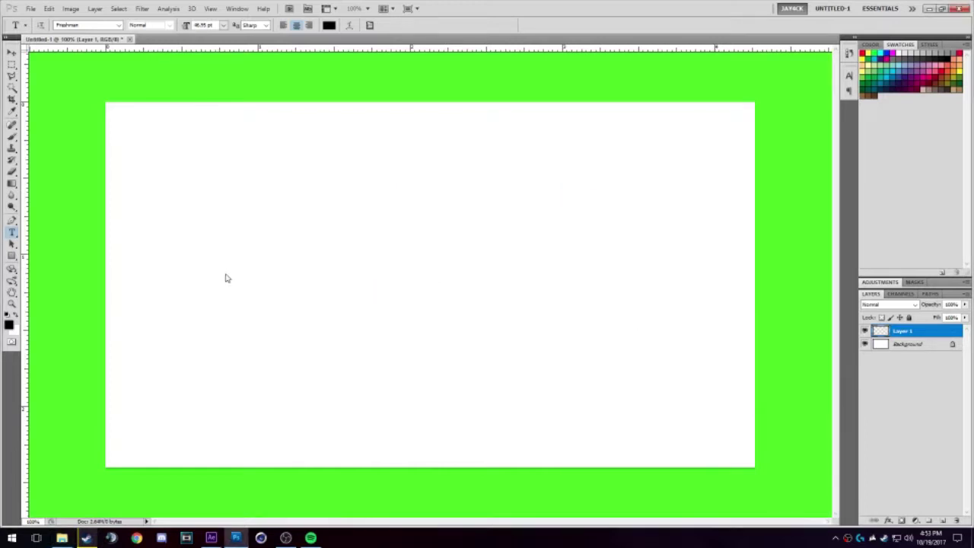
{"action": "mouse_move", "coordinate": [758, 105]}
{"action": "left_mouse_down"}
{"action": "mouse_move", "coordinate": [682, 135]}
{"action": "mouse_move", "coordinate": [750, 104]}
{"action": "mouse_move", "coordinate": [764, 115]}
{"action": "left_mouse_up"}
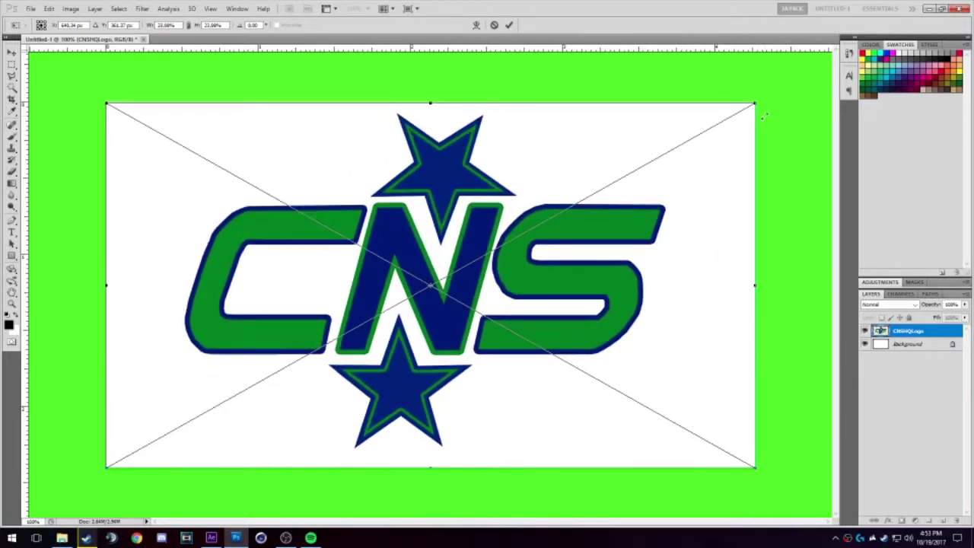
{"action": "left_click", "coordinate": [495, 25]}
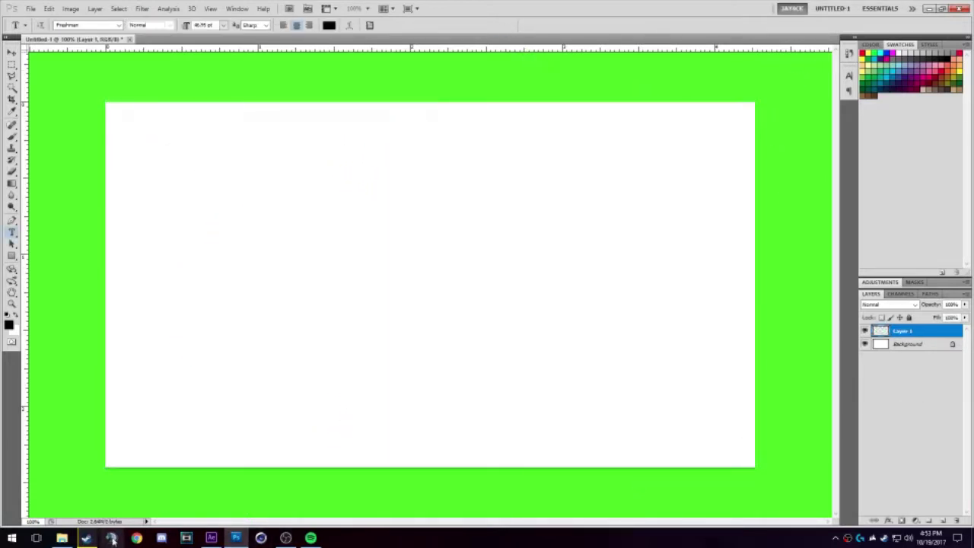
- Place CNSHQLogo again, shrunk around its centre on the white background, and commit it
{"action": "left_click", "coordinate": [62, 538]}
{"action": "left_click_drag", "start_coordinate": [680, 308], "coordinate": [224, 283]}
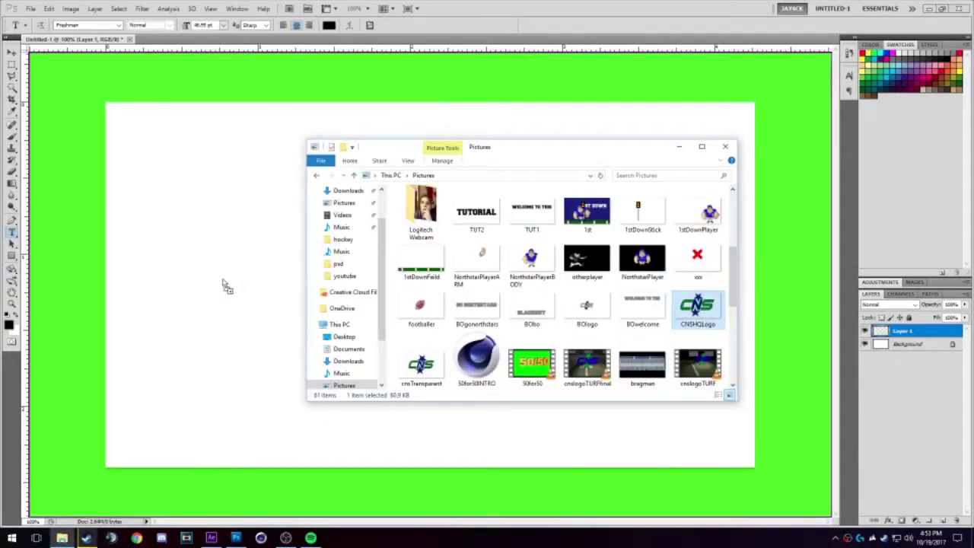
{"action": "left_click_drag", "start_coordinate": [754, 104], "coordinate": [658, 159]}
{"action": "key", "text": "Return"}
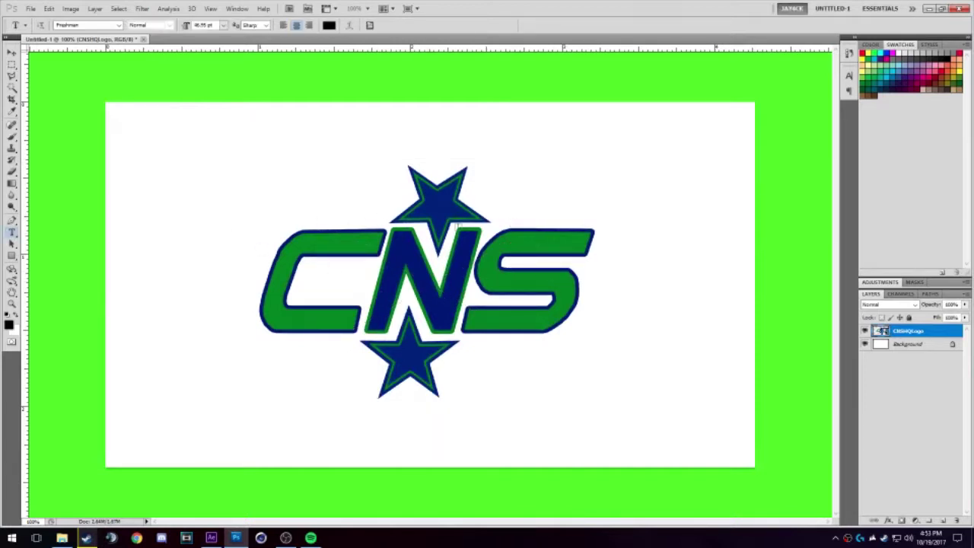
{"action": "left_click", "coordinate": [62, 538]}
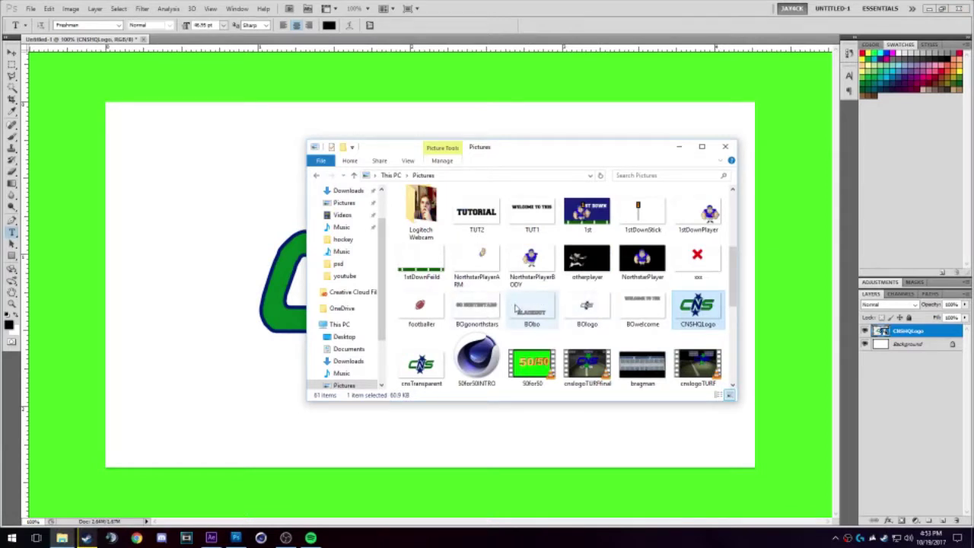
- Place the cns NORTHSTAR ATHLETICS banner on the canvas, scaled to span the logo
{"action": "left_click", "coordinate": [481, 305]}
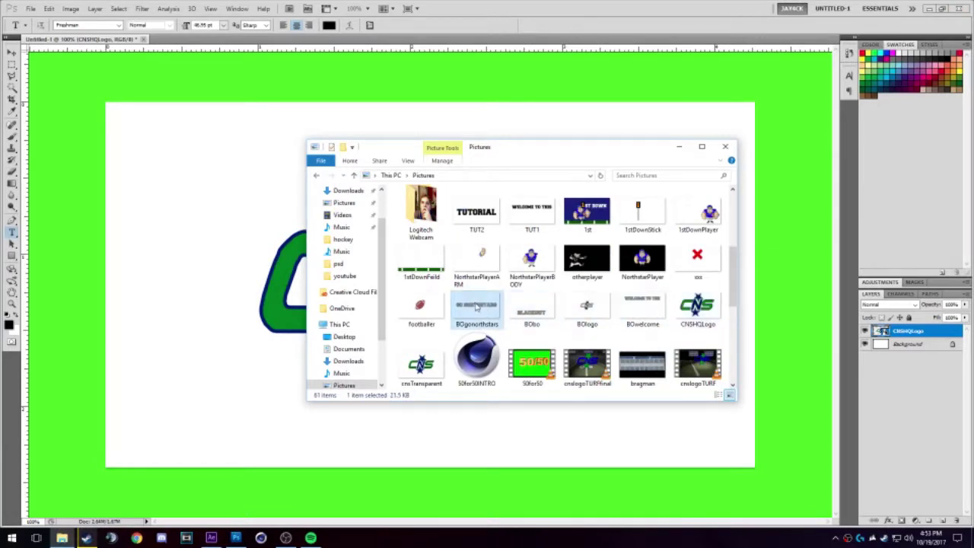
{"action": "scroll", "coordinate": [487, 306], "scroll_direction": "down", "scroll_amount": 3}
{"action": "scroll", "coordinate": [502, 305], "scroll_direction": "up", "scroll_amount": 1}
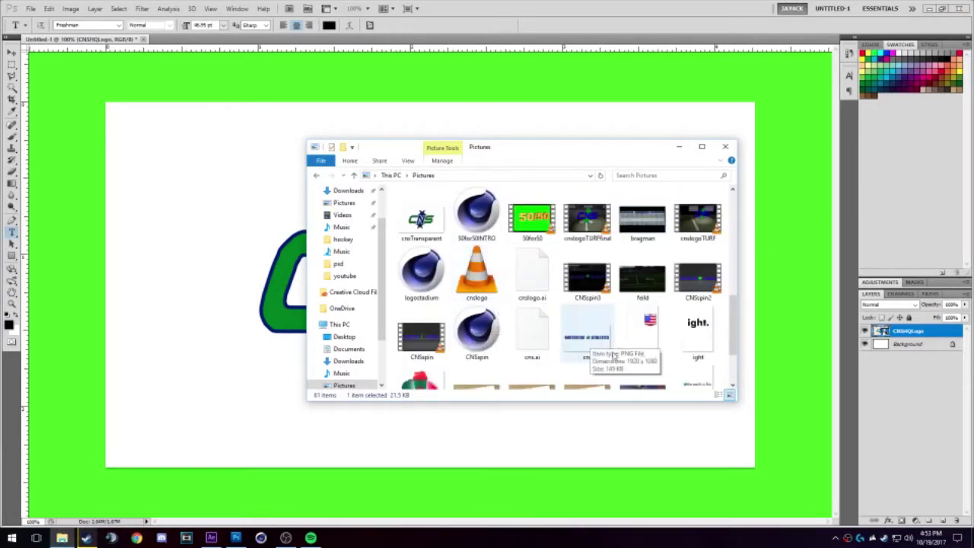
{"action": "left_click_drag", "start_coordinate": [598, 343], "coordinate": [282, 297]}
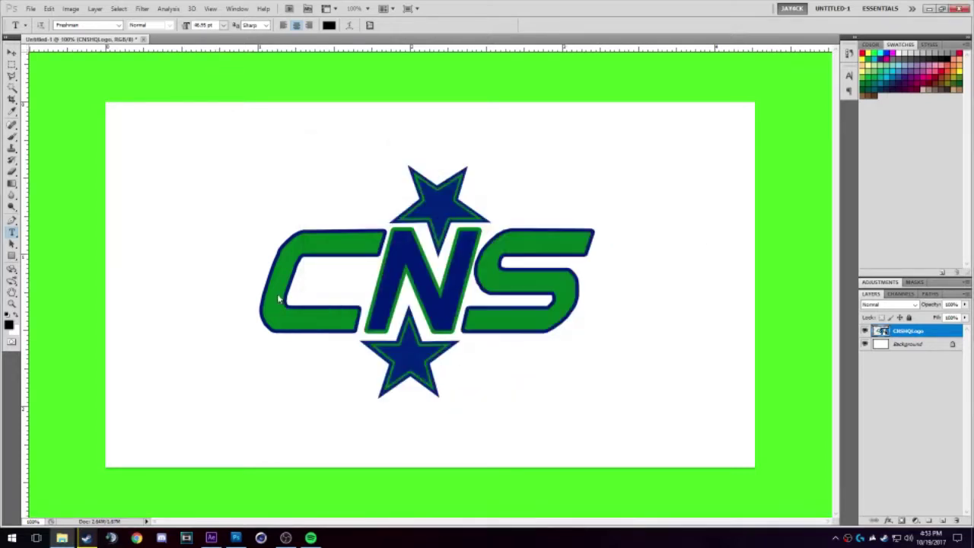
{"action": "left_click_drag", "start_coordinate": [756, 102], "coordinate": [626, 179]}
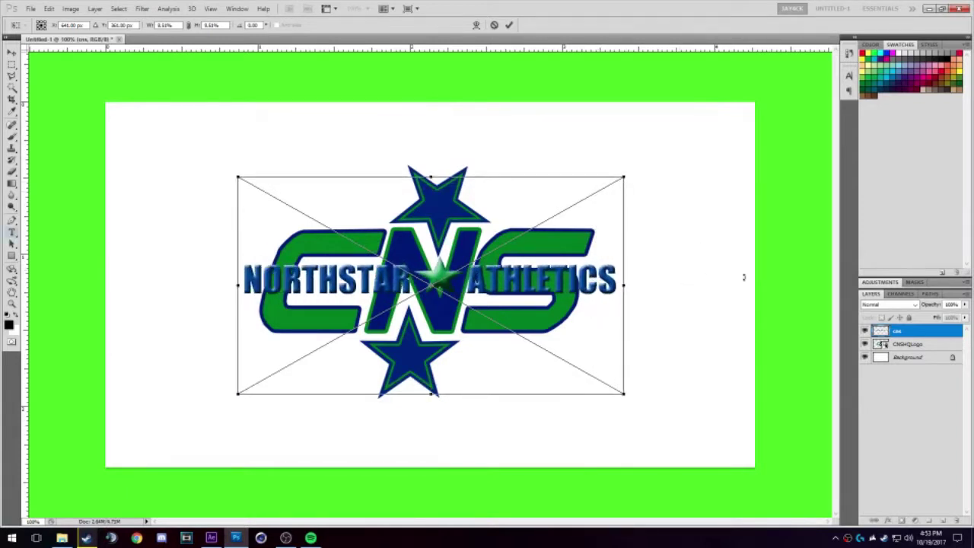
{"action": "key", "text": "Return"}
- Hide the cns banner layer and move the CNSHQLogo layer above it
{"action": "left_click", "coordinate": [865, 345]}
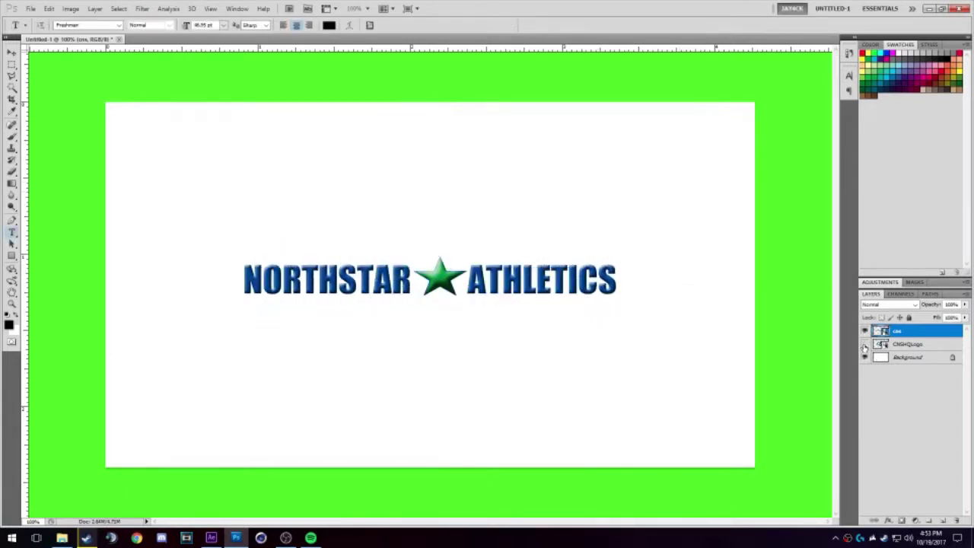
{"action": "left_click", "coordinate": [864, 345]}
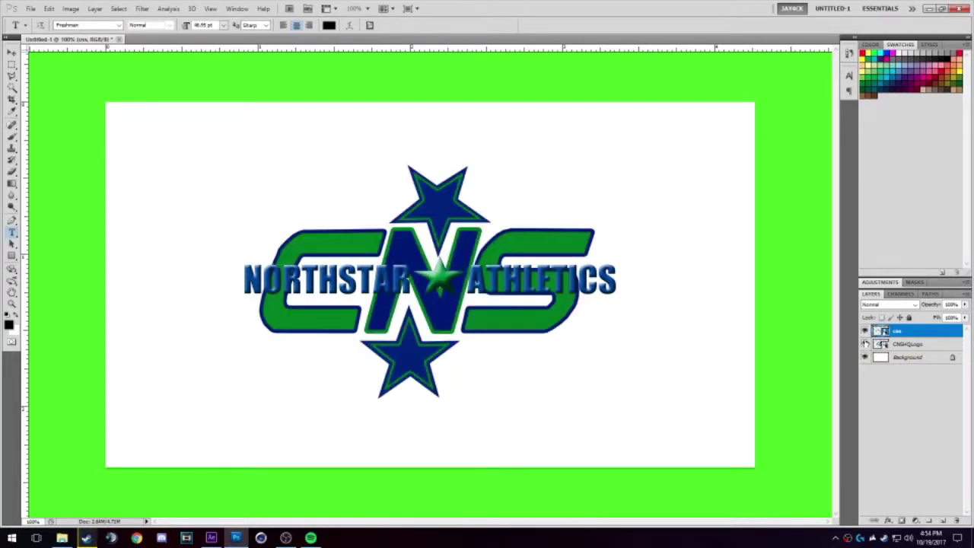
{"action": "left_click", "coordinate": [865, 332]}
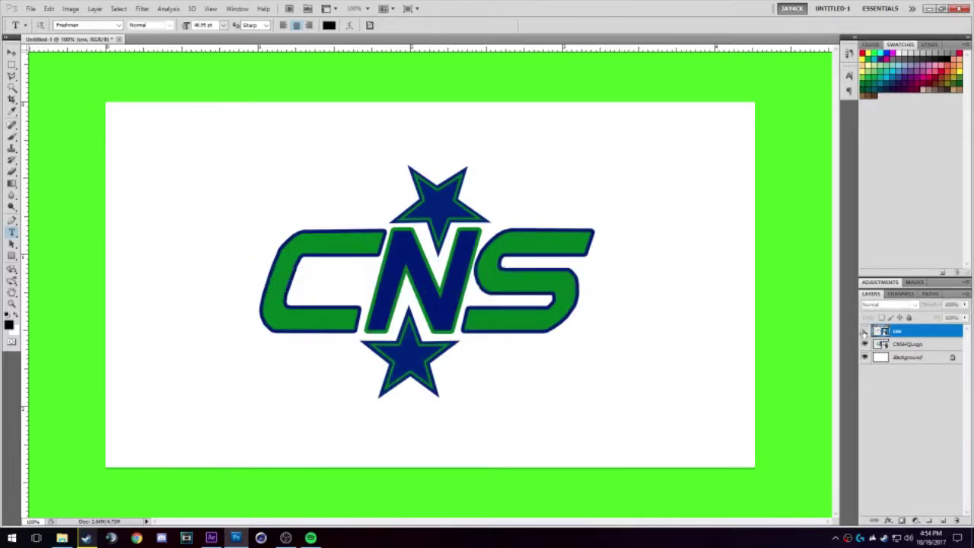
{"action": "left_click_drag", "start_coordinate": [904, 346], "coordinate": [914, 331]}
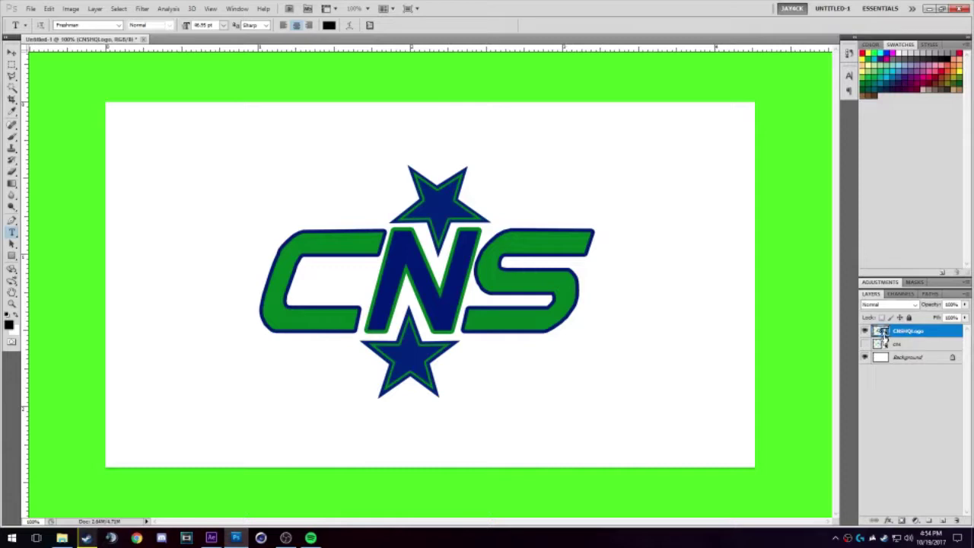
{"action": "key", "text": "ctrl+alt+shift+s"}
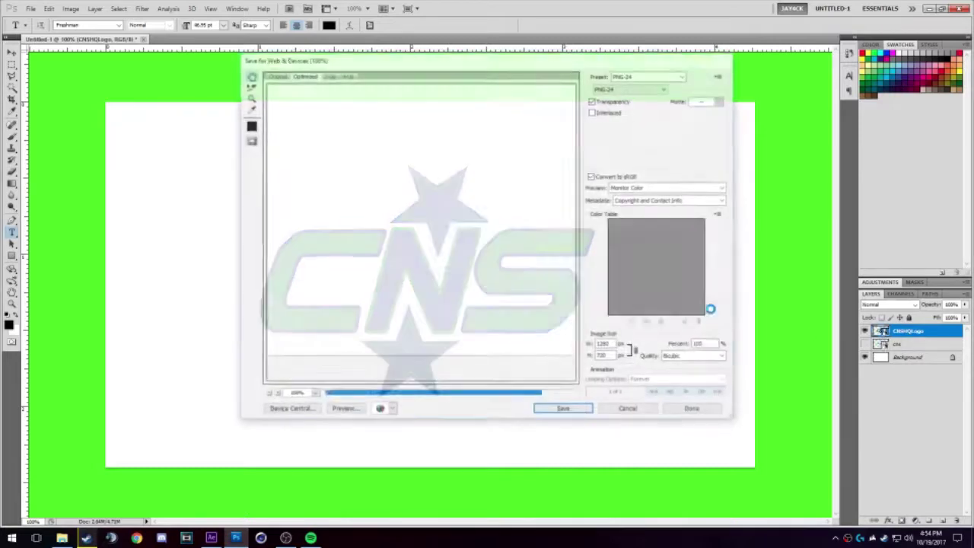
- Hide the white Background and save the CNS logo for web as transparent PNG TUTLogo1
{"action": "left_click", "coordinate": [692, 407]}
{"action": "left_click", "coordinate": [866, 357]}
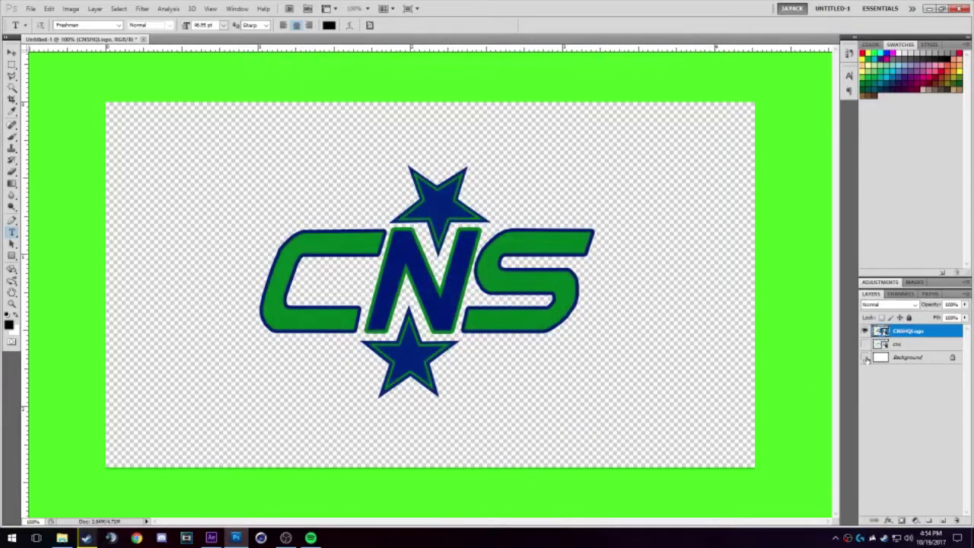
{"action": "key", "text": "ctrl+alt+shift+s"}
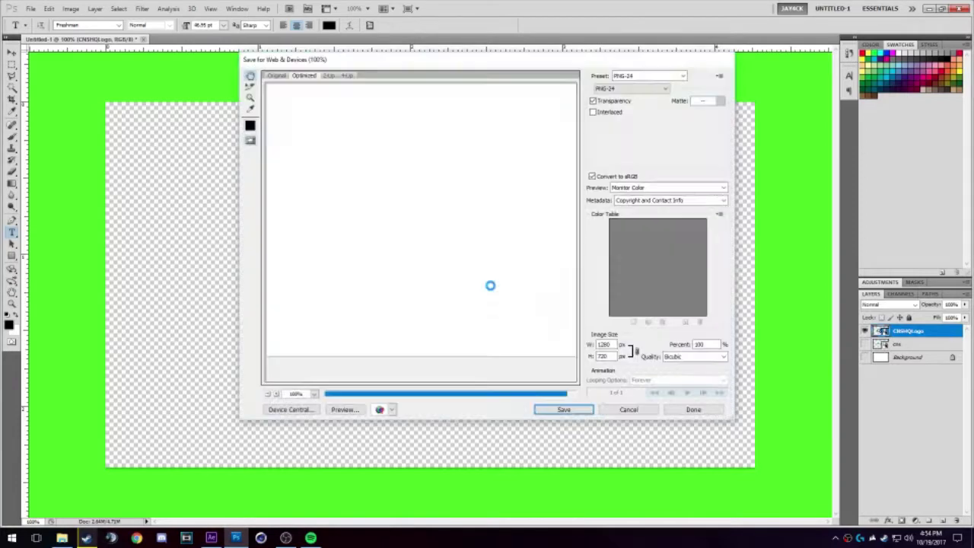
{"action": "left_click", "coordinate": [561, 409]}
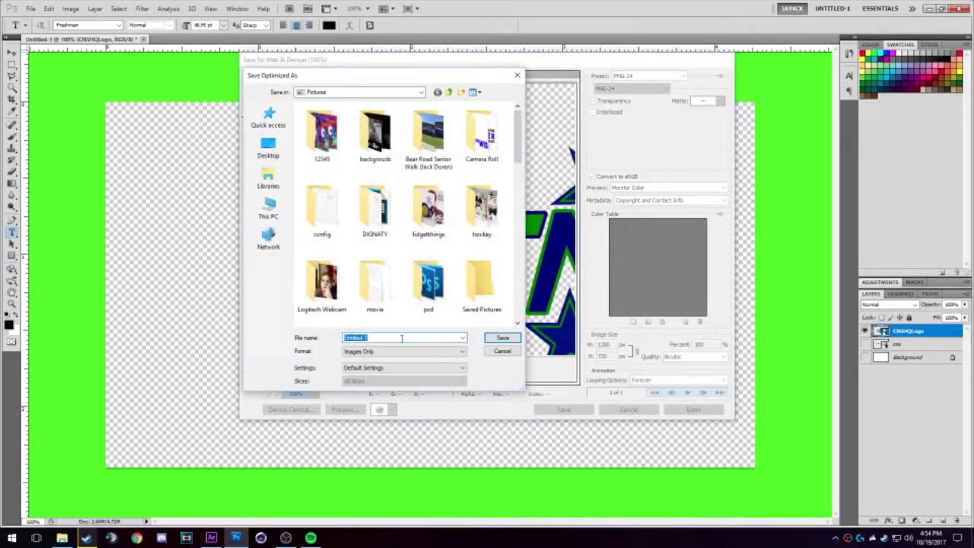
{"action": "type", "text": "TUT"}
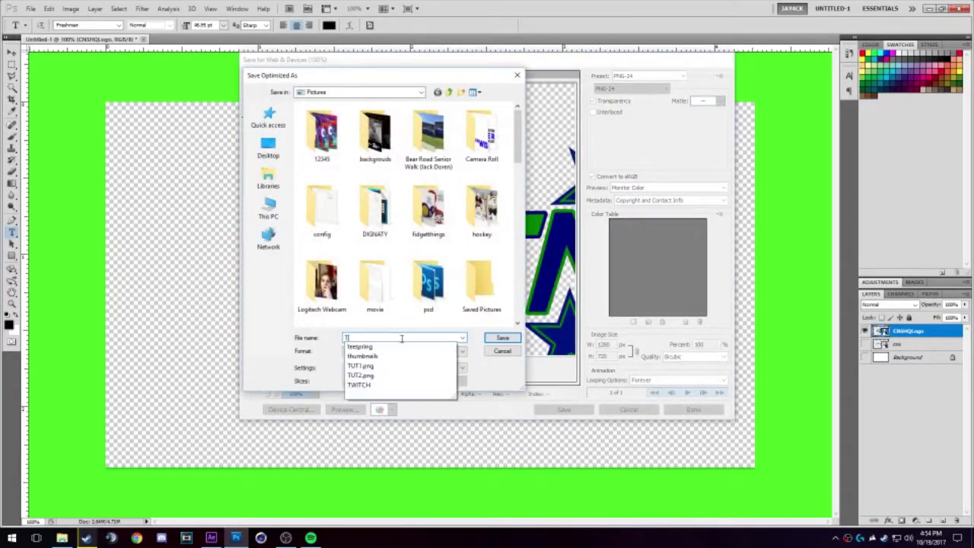
{"action": "left_click", "coordinate": [402, 339]}
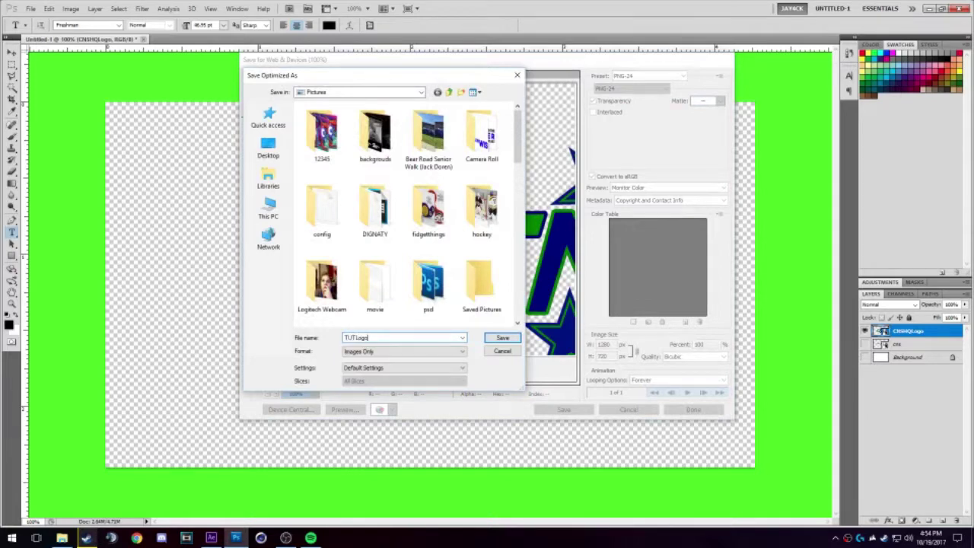
{"action": "type", "text": "Logo1"}
{"action": "key", "text": "Return"}
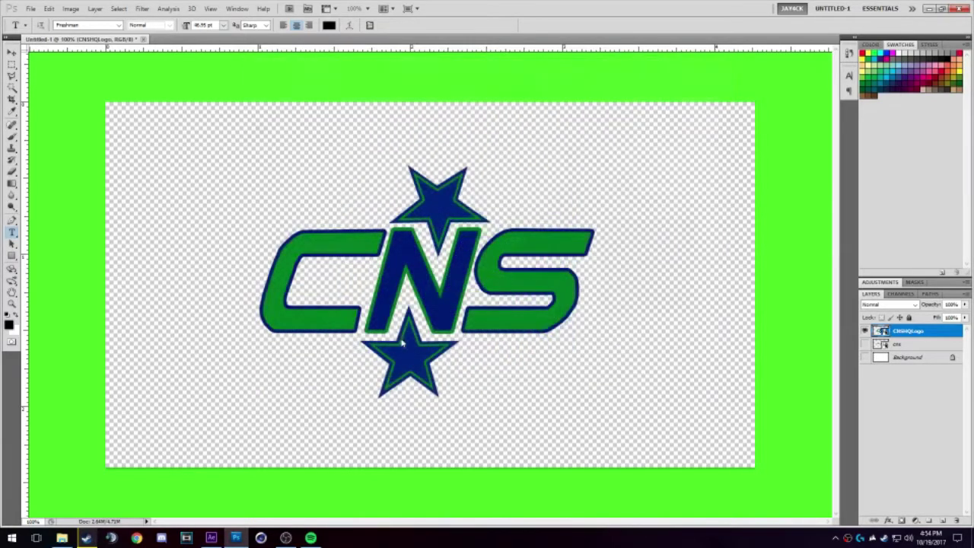
- Hide the CNS logo, show the banner, and save it for web as a second PNG, TUTLogo2
{"action": "left_click", "coordinate": [864, 331]}
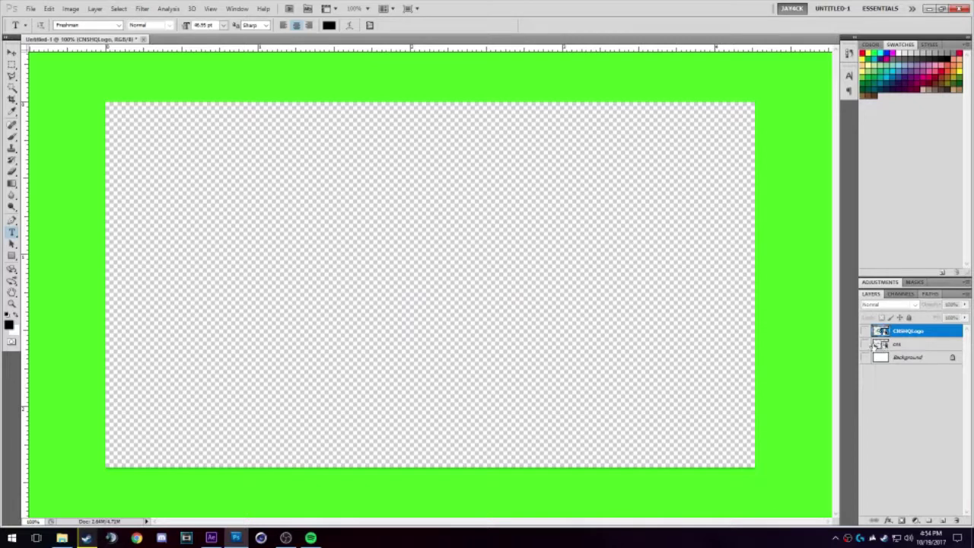
{"action": "left_click", "coordinate": [866, 344]}
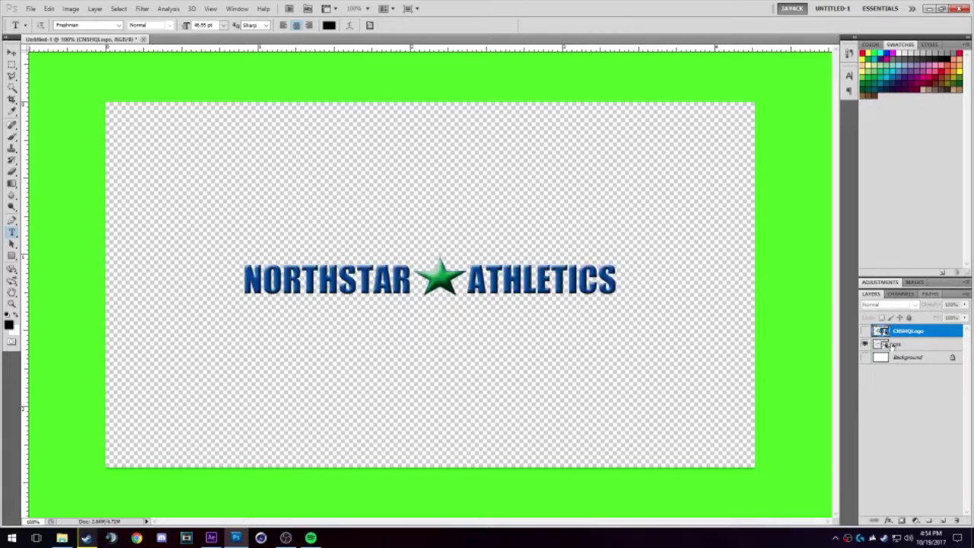
{"action": "key", "text": "ctrl+alt+shift+s"}
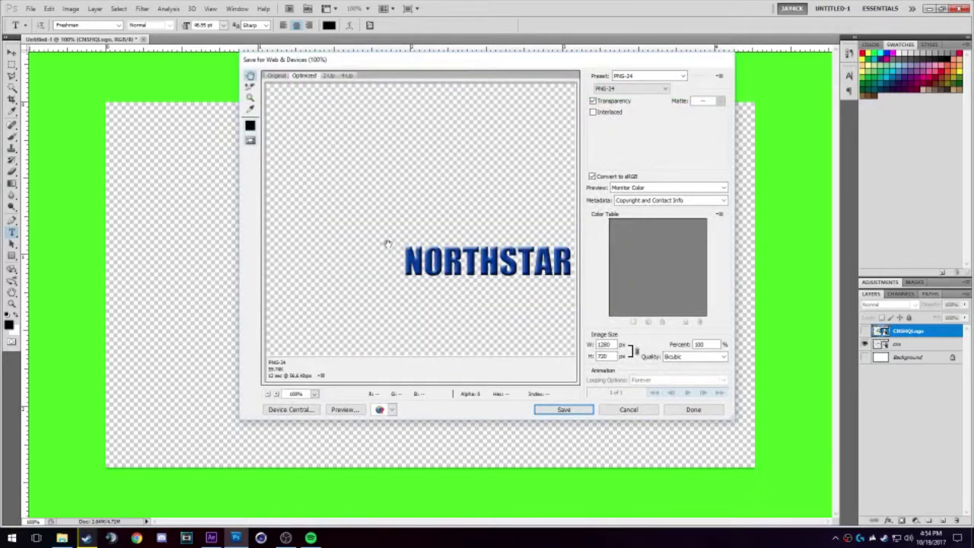
{"action": "left_click", "coordinate": [563, 409]}
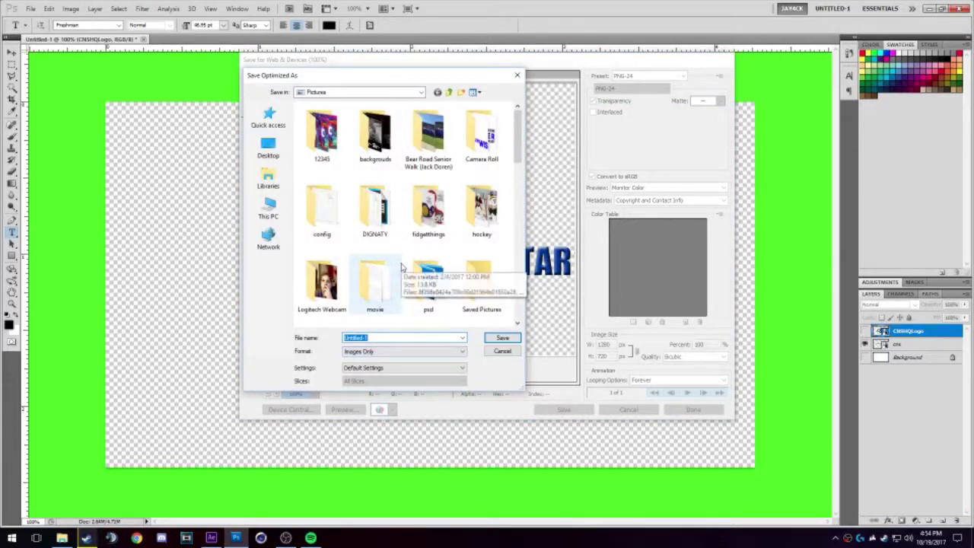
{"action": "type", "text": "Tut"}
{"action": "key", "text": "BackSpace"}
{"action": "key", "text": "BackSpace"}
{"action": "type", "text": "UTL"}
{"action": "key", "text": "BackSpace"}
{"action": "type", "text": "Loh"}
{"action": "key", "text": "BackSpace"}
{"action": "type", "text": "go"}
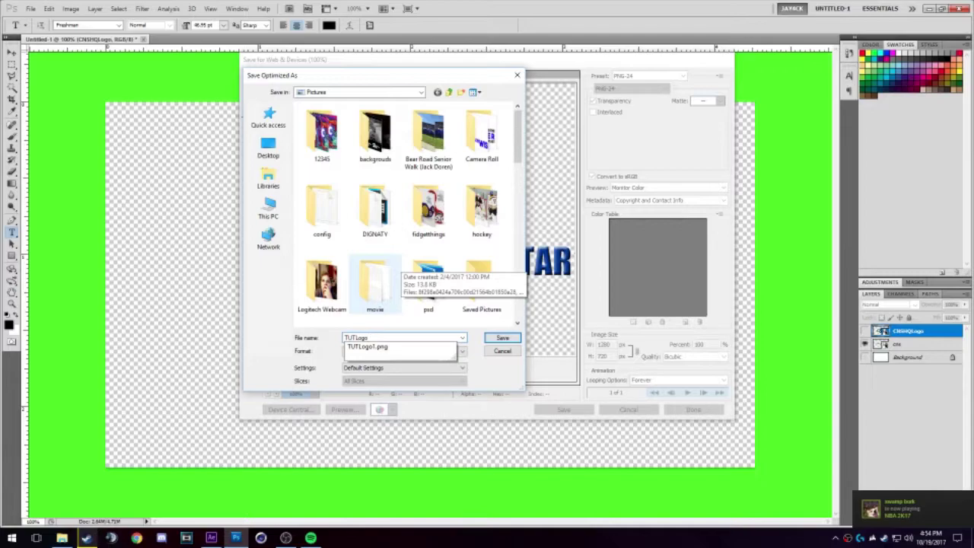
{"action": "key", "text": "Return"}
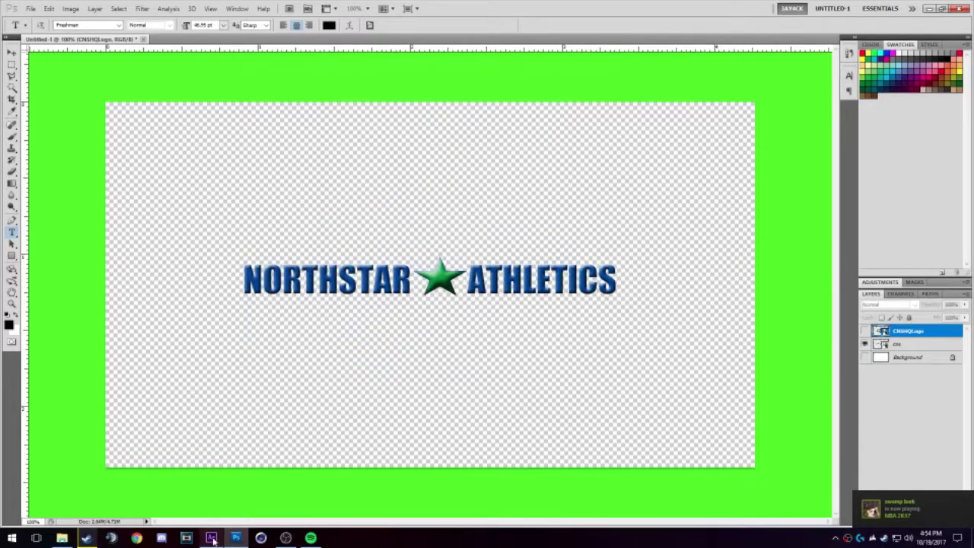
{"action": "left_click", "coordinate": [212, 538]}
- Drag TUTLogo1 and TUTLogo2 from the Pictures folder into the After Effects Project panel
{"action": "left_click", "coordinate": [62, 538]}
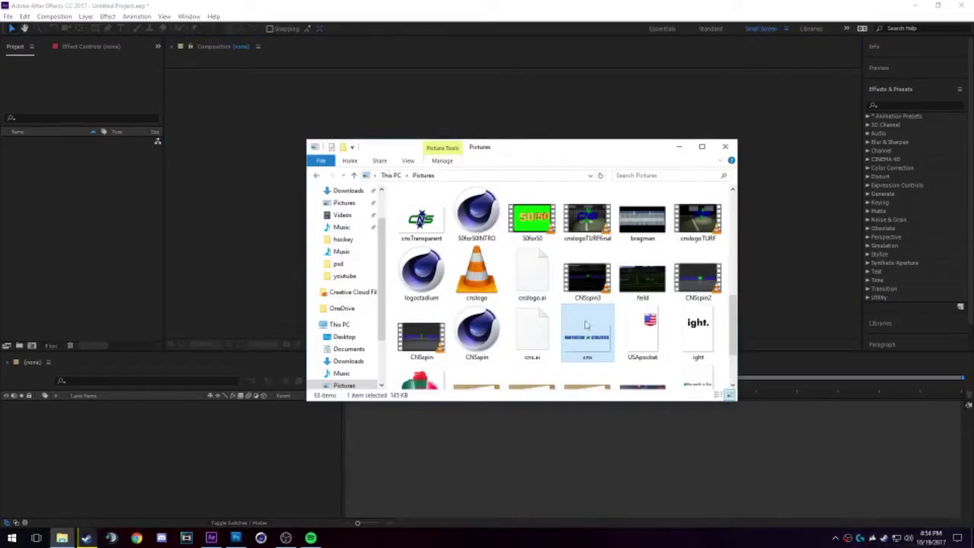
{"action": "scroll", "coordinate": [363, 350], "scroll_direction": "down", "scroll_amount": 1}
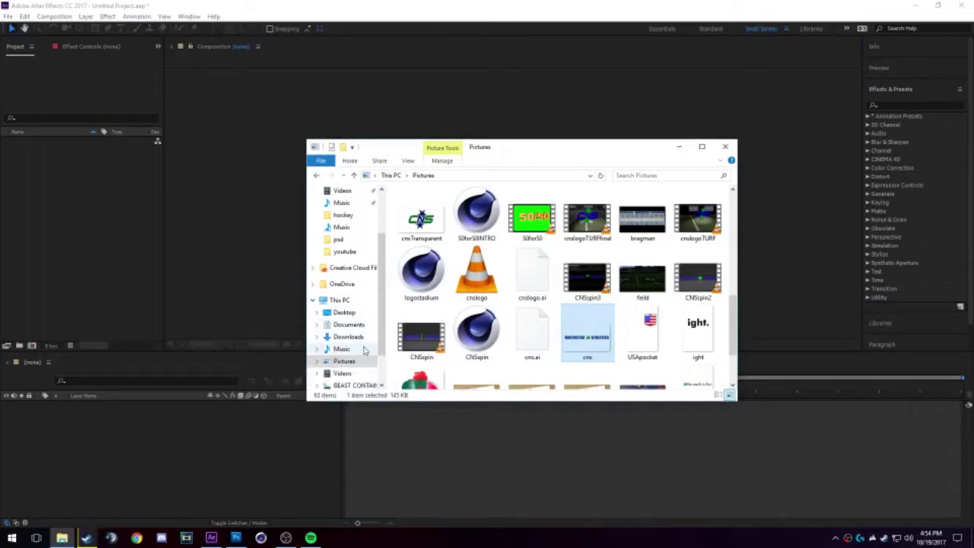
{"action": "left_click", "coordinate": [344, 361]}
{"action": "scroll", "coordinate": [572, 288], "scroll_direction": "down", "scroll_amount": 5}
{"action": "scroll", "coordinate": [572, 288], "scroll_direction": "up", "scroll_amount": 2}
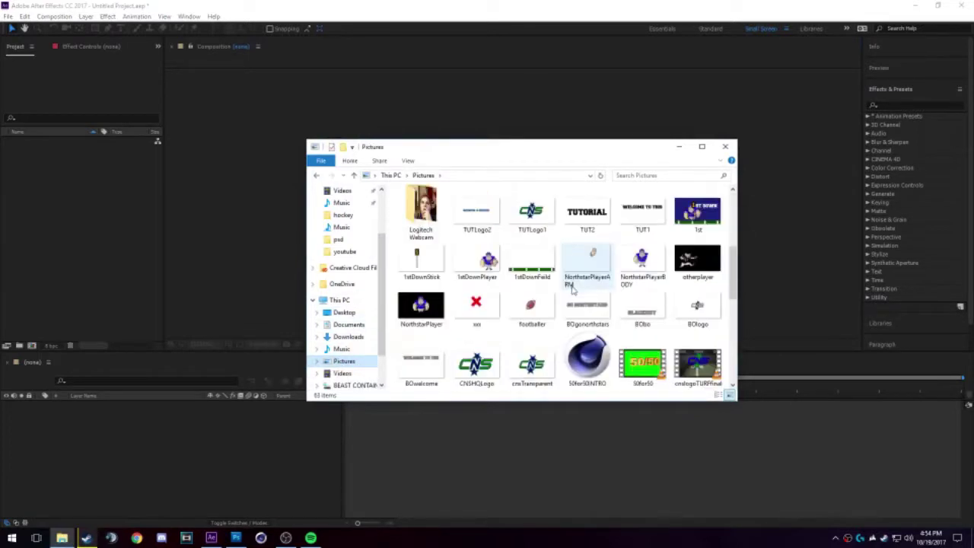
{"action": "scroll", "coordinate": [573, 288], "scroll_direction": "up", "scroll_amount": 1}
{"action": "left_click_drag", "start_coordinate": [563, 287], "coordinate": [84, 277]}
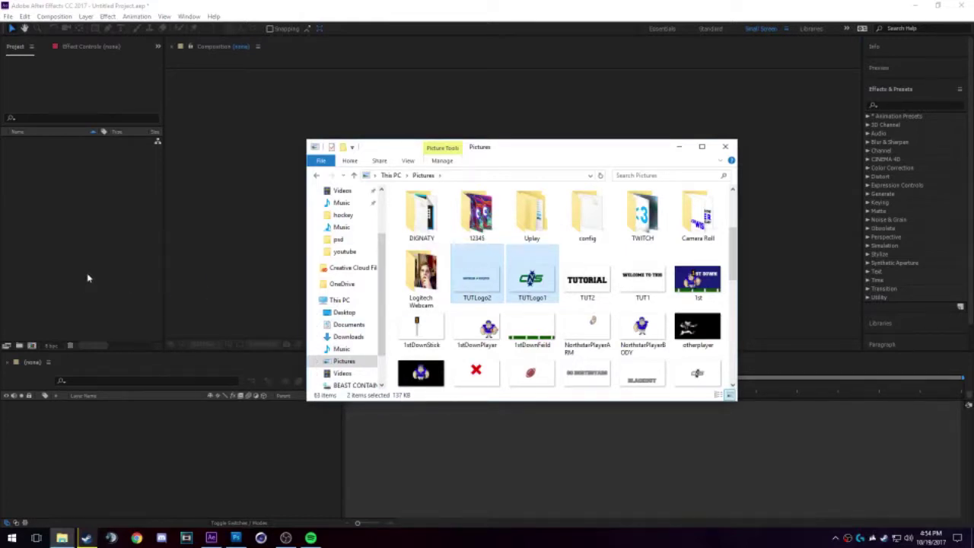
{"action": "left_click", "coordinate": [88, 277]}
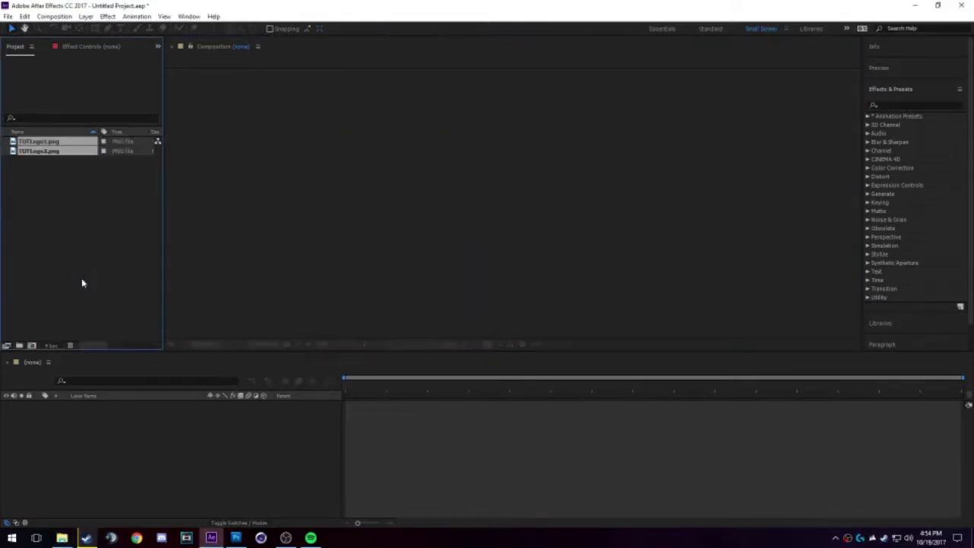
- Create a TUTLogo1 composition from the logo PNG and add TUTLogo2 as a second layer
{"action": "left_click", "coordinate": [30, 246]}
{"action": "left_click_drag", "start_coordinate": [42, 146], "coordinate": [145, 414]}
{"action": "left_click_drag", "start_coordinate": [51, 159], "coordinate": [133, 464]}
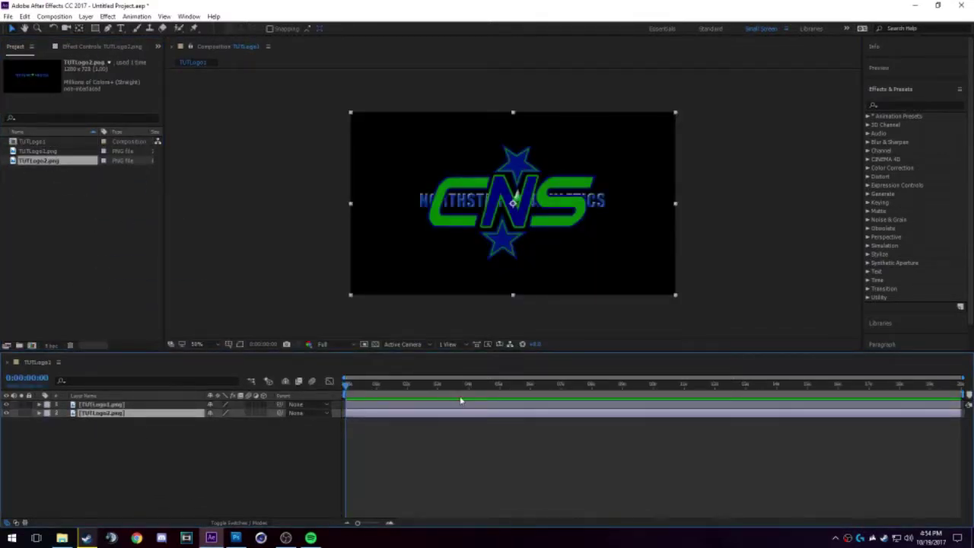
- Start the TUTLogo2 layer later, around 11 seconds, and make the top layer 3D
{"action": "left_click_drag", "start_coordinate": [352, 386], "coordinate": [329, 397]}
{"action": "left_click_drag", "start_coordinate": [348, 413], "coordinate": [690, 413]}
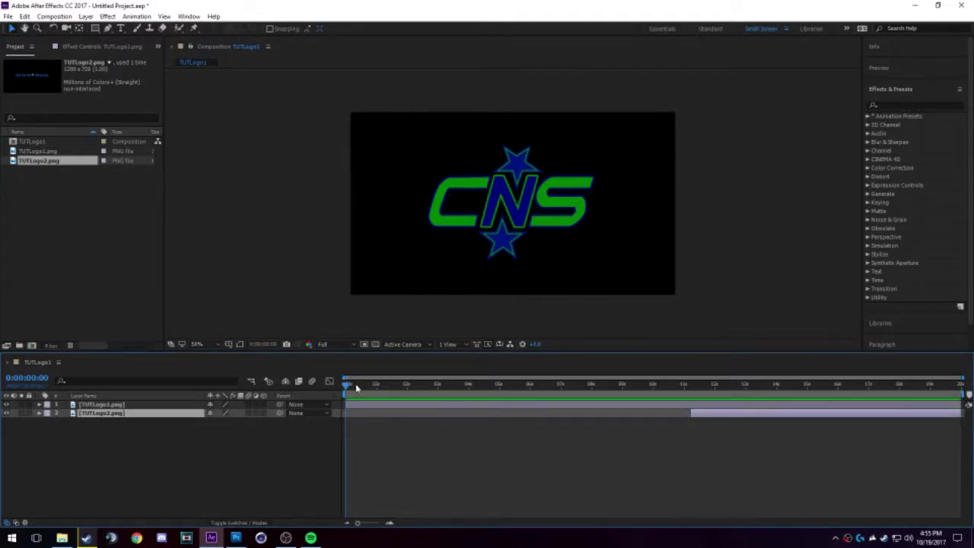
{"action": "left_click_drag", "start_coordinate": [348, 387], "coordinate": [333, 407]}
{"action": "left_click", "coordinate": [417, 386]}
{"action": "left_click_drag", "start_coordinate": [416, 386], "coordinate": [331, 386]}
{"action": "left_click", "coordinate": [264, 404]}
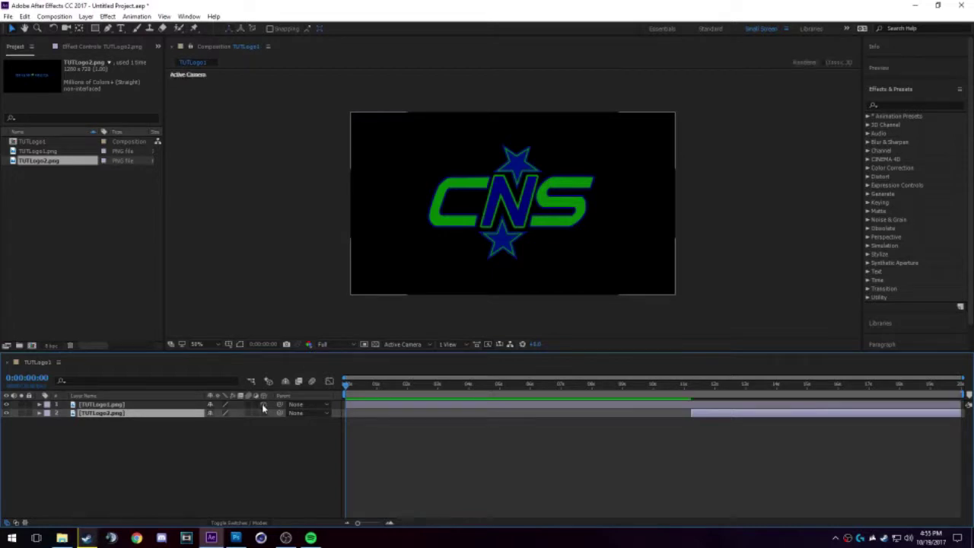
- Select the TUTLogo1 layer, choose the Rotation tool, and expand its Transform properties
{"action": "left_click_drag", "start_coordinate": [347, 384], "coordinate": [343, 384]}
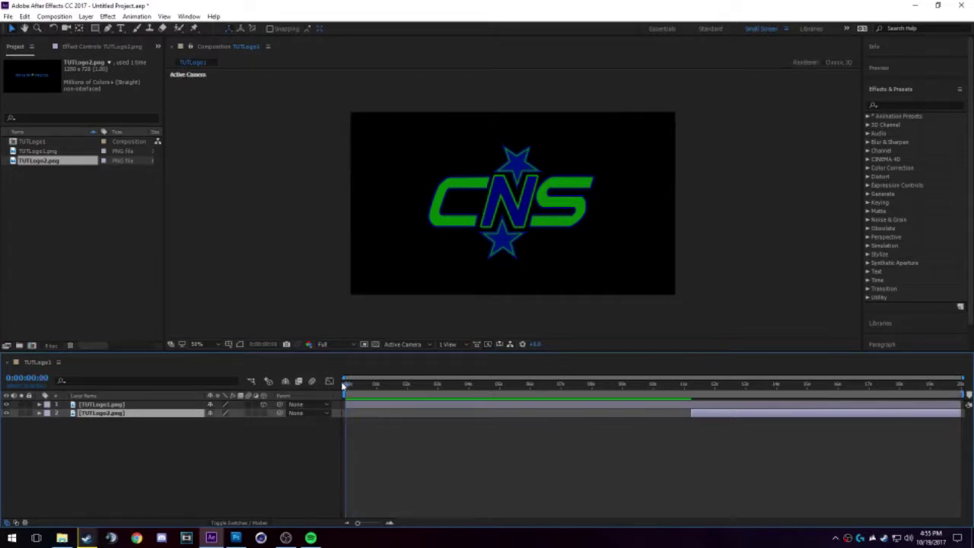
{"action": "left_click", "coordinate": [133, 405]}
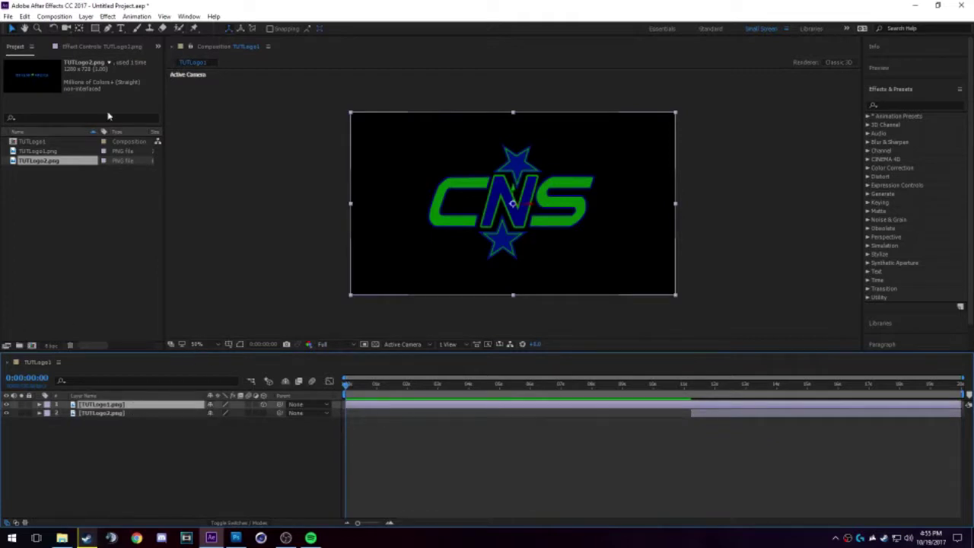
{"action": "left_click", "coordinate": [54, 28]}
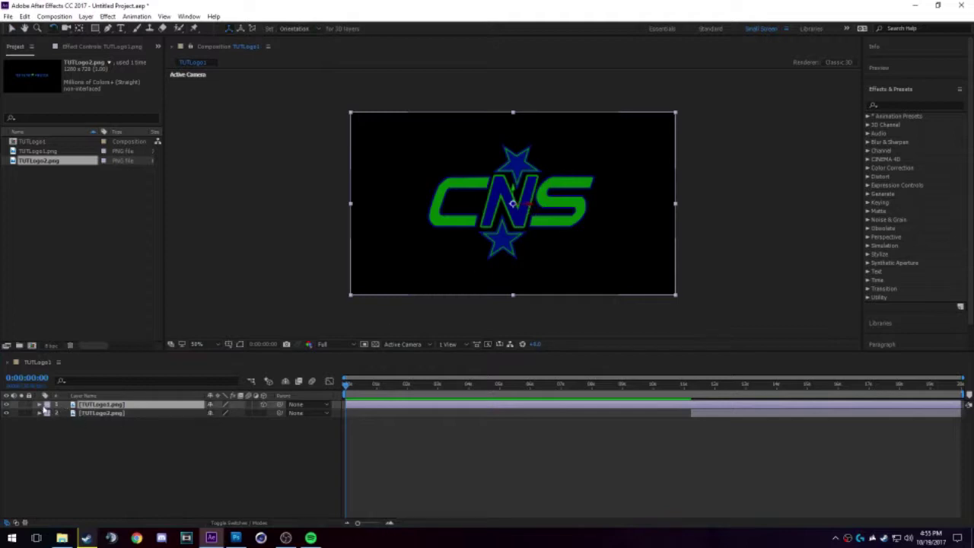
{"action": "left_click", "coordinate": [41, 405]}
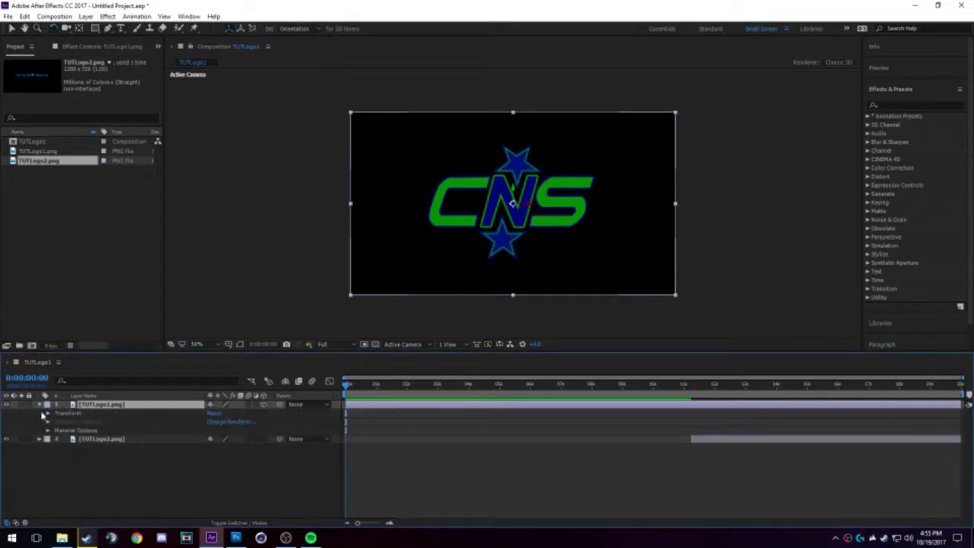
{"action": "left_click", "coordinate": [47, 414]}
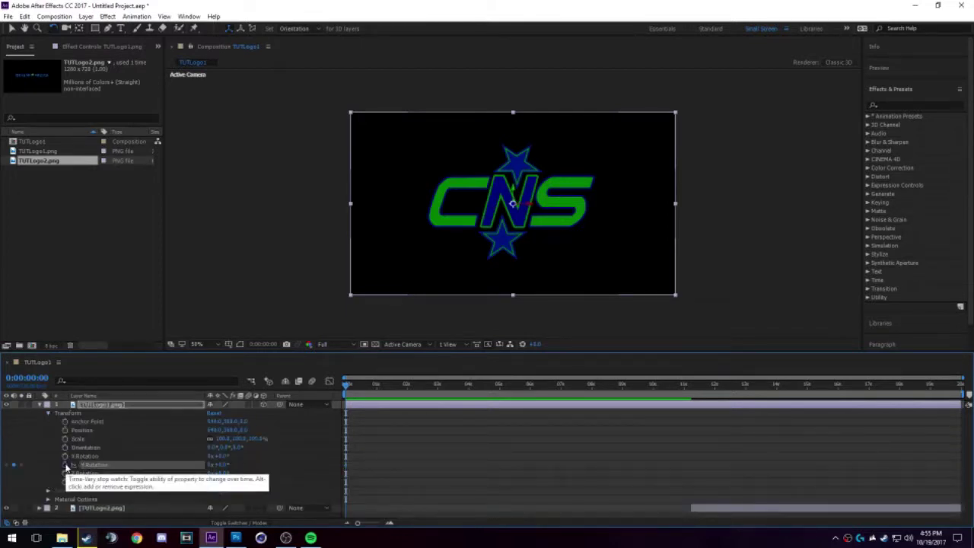
- Keyframe Y Rotation at 0° at the composition start and try turning the logo
{"action": "left_click", "coordinate": [65, 465]}
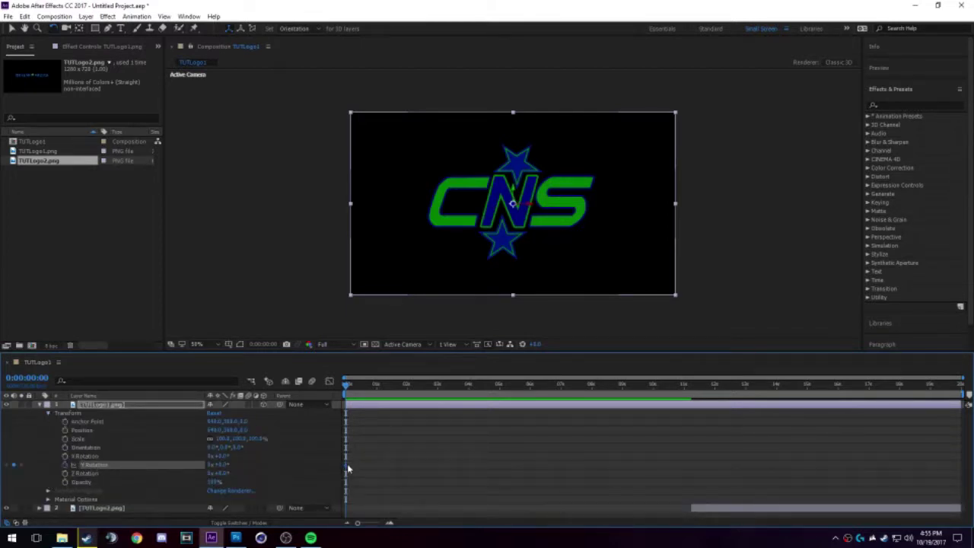
{"action": "left_click_drag", "start_coordinate": [346, 385], "coordinate": [377, 386]}
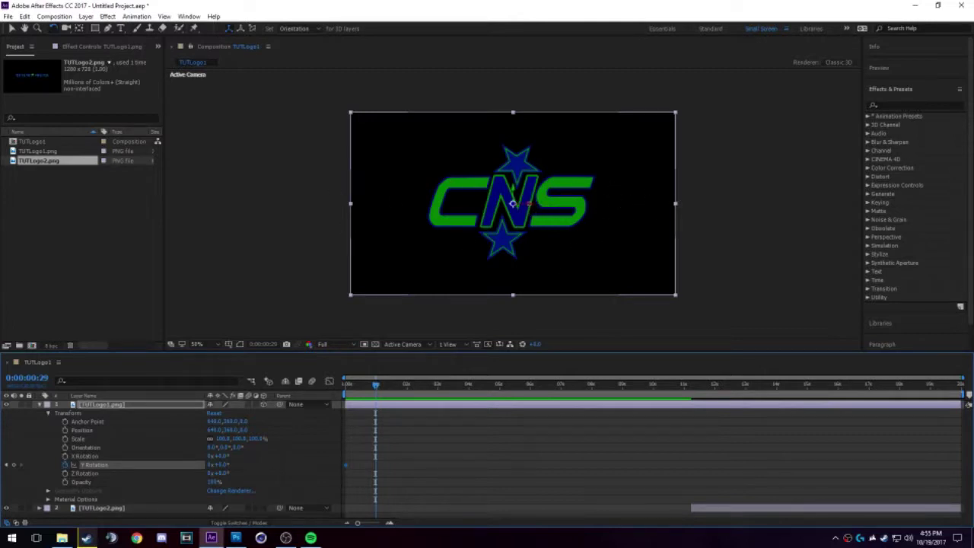
{"action": "left_click_drag", "start_coordinate": [513, 204], "coordinate": [516, 204]}
{"action": "mouse_move", "coordinate": [522, 209]}
{"action": "left_mouse_down"}
{"action": "mouse_move", "coordinate": [515, 202]}
{"action": "mouse_move", "coordinate": [535, 204]}
{"action": "mouse_move", "coordinate": [508, 196]}
{"action": "left_mouse_up"}
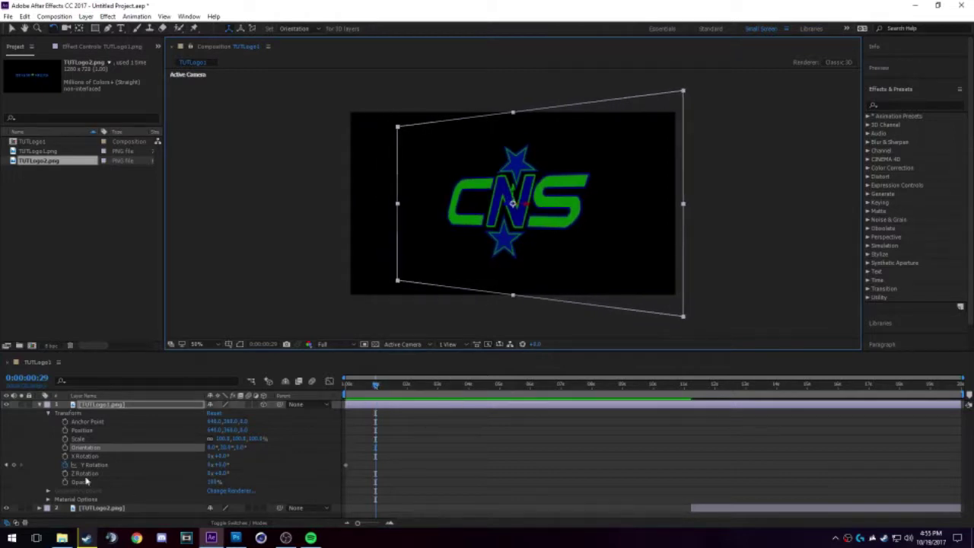
{"action": "left_click", "coordinate": [227, 465]}
{"action": "left_click", "coordinate": [347, 386]}
{"action": "key", "text": "k"}
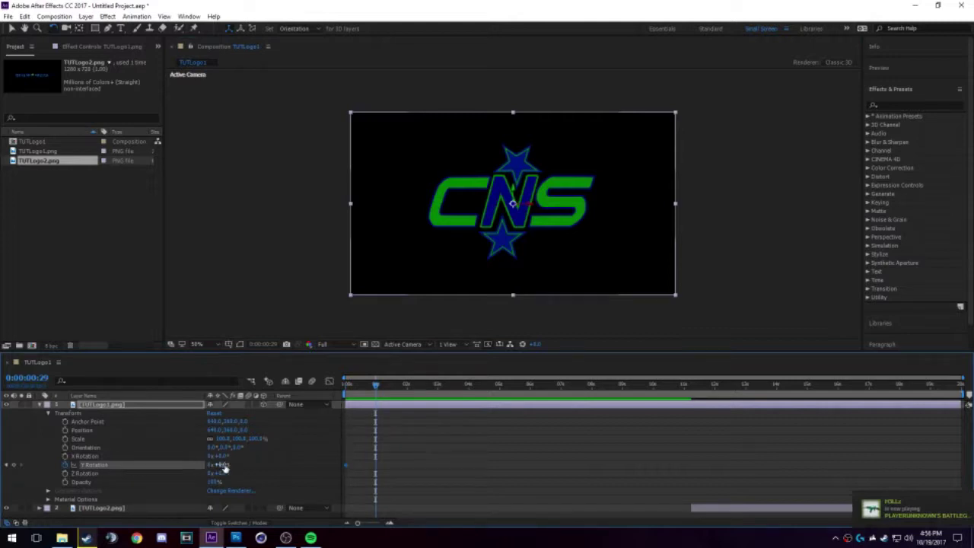
{"action": "left_click_drag", "start_coordinate": [221, 465], "coordinate": [237, 467]}
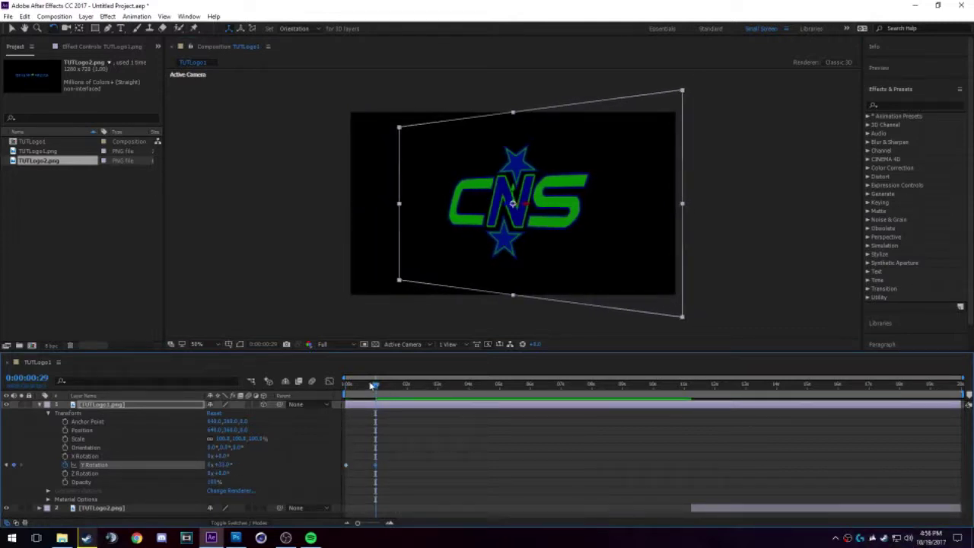
- Set Y Rotation to 90° at 0:00:01:04, then scrub back to check the turn
{"action": "left_click_drag", "start_coordinate": [376, 386], "coordinate": [381, 386]}
{"action": "left_click", "coordinate": [223, 465]}
{"action": "type", "text": "0"}
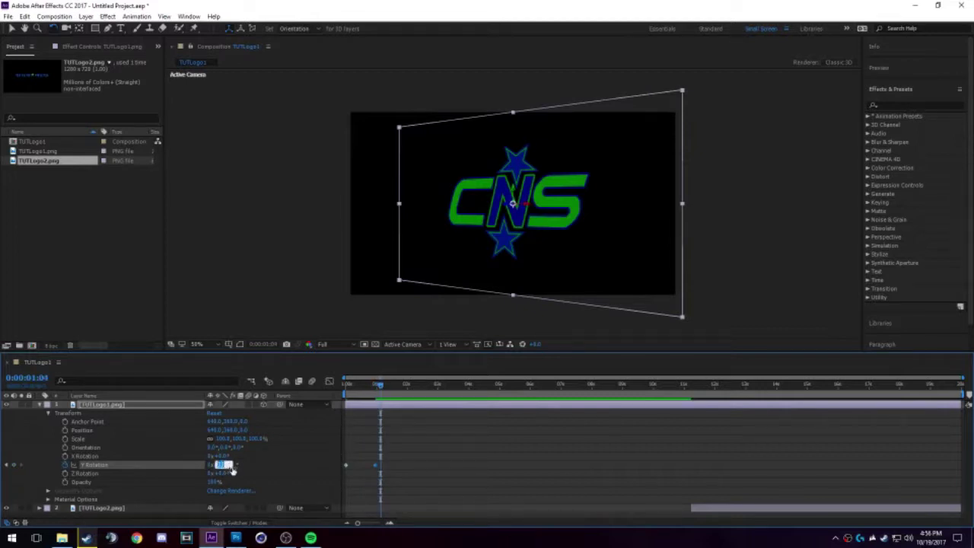
{"action": "key", "text": "Return"}
{"action": "left_click_drag", "start_coordinate": [221, 466], "coordinate": [236, 466]}
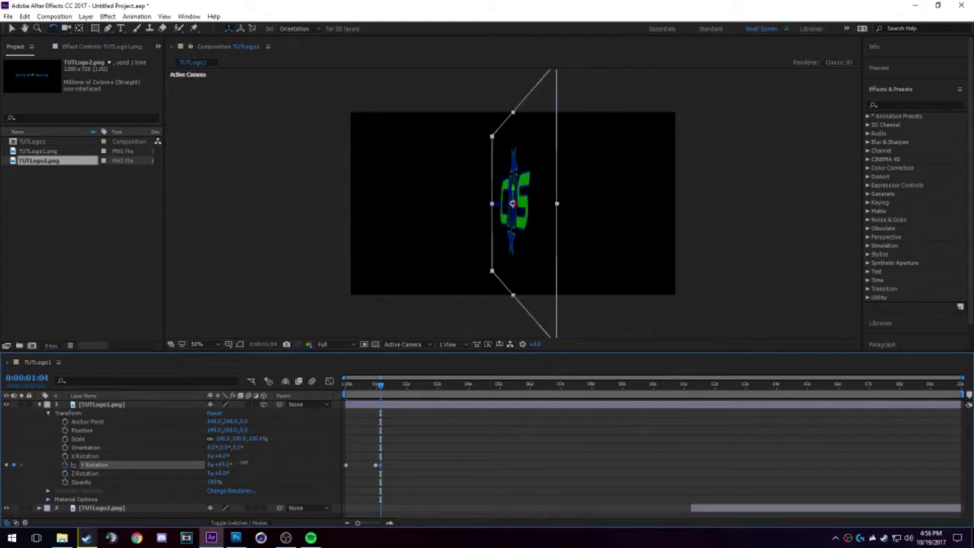
{"action": "left_click", "coordinate": [220, 464]}
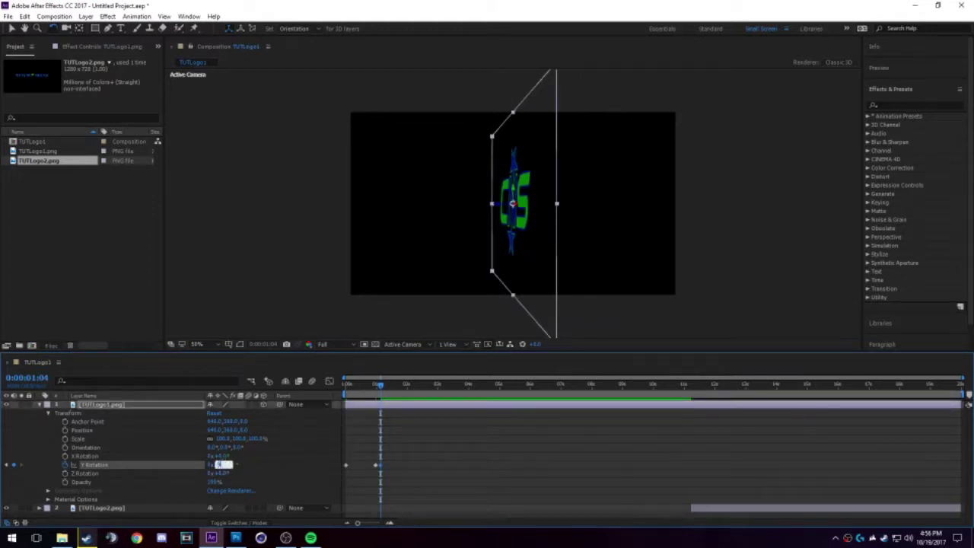
{"action": "type", "text": "90"}
{"action": "key", "text": "Return"}
{"action": "left_click", "coordinate": [279, 245]}
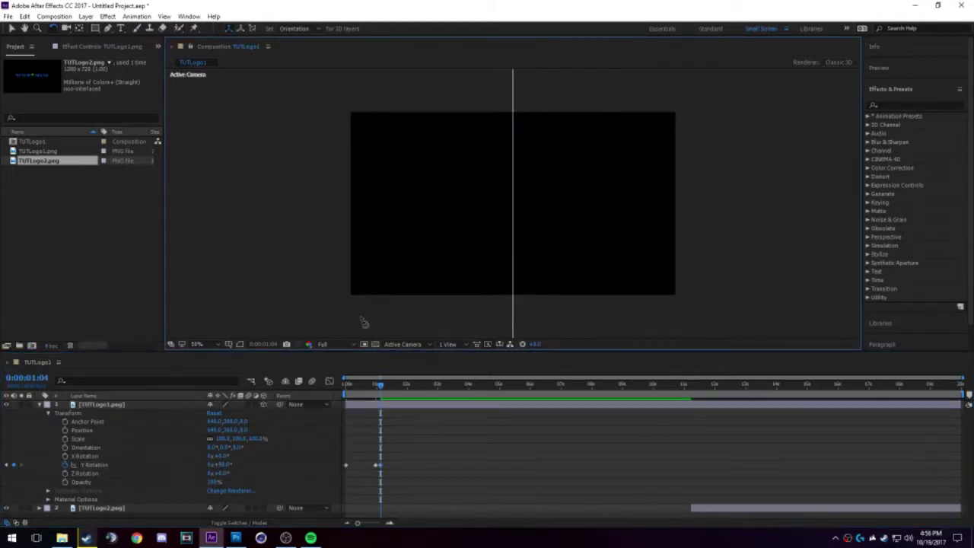
{"action": "left_click", "coordinate": [373, 386]}
{"action": "left_click_drag", "start_coordinate": [374, 386], "coordinate": [346, 385]}
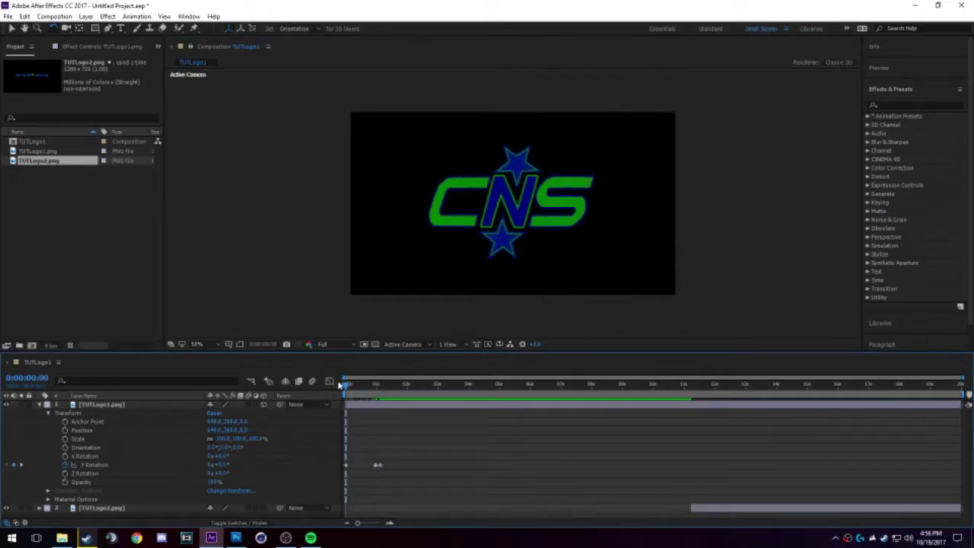
- Stop the preview, duplicate the TUTLogo1 layer, and slide the copy much later in time
{"action": "key", "text": "space"}
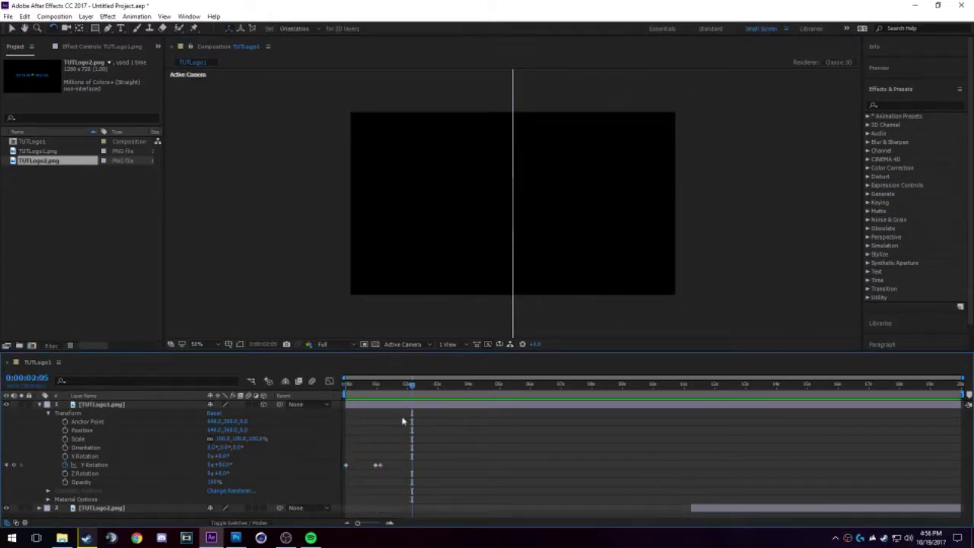
{"action": "left_click_drag", "start_coordinate": [411, 385], "coordinate": [379, 386]}
{"action": "key", "text": "ctrl+d"}
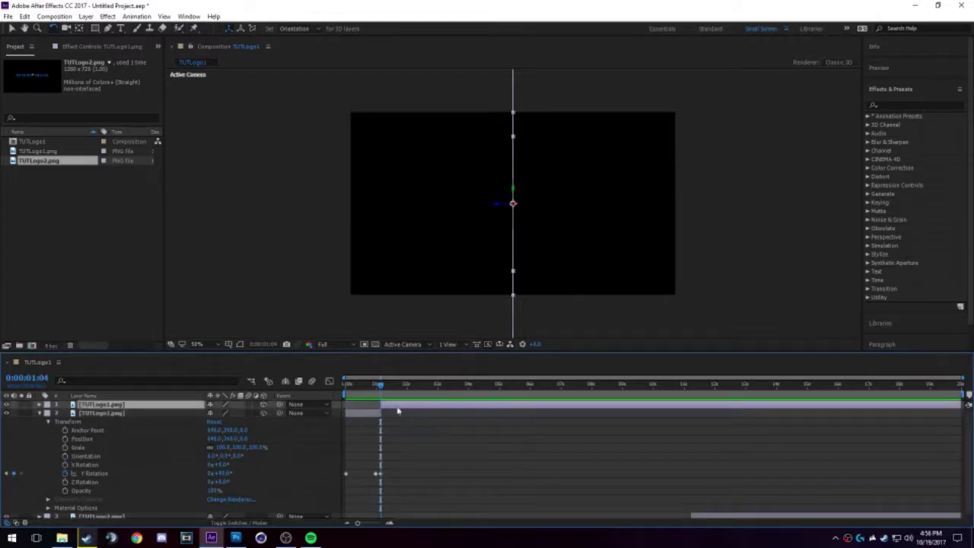
{"action": "left_click_drag", "start_coordinate": [381, 406], "coordinate": [743, 406]}
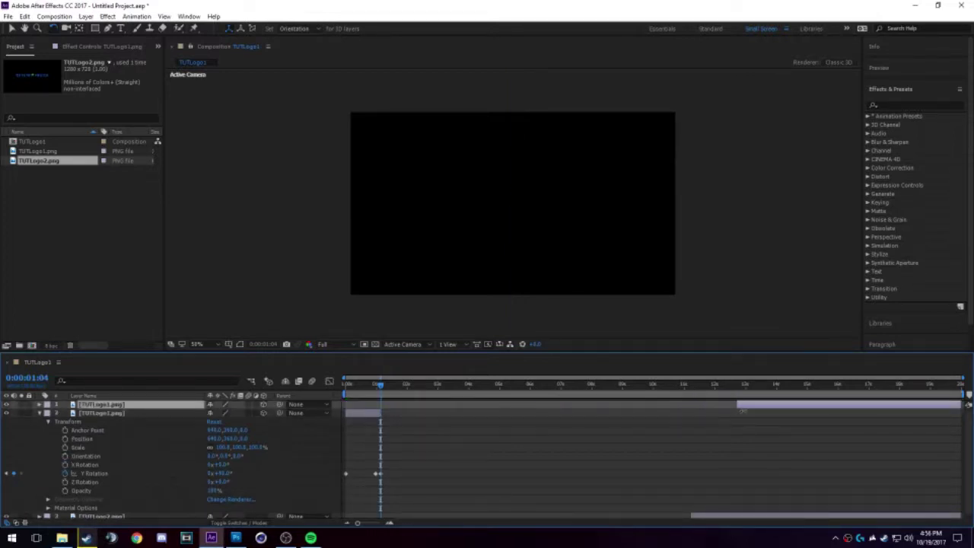
- Collapse the duplicated and original TUTLogo1 layers' properties in the timeline
{"action": "left_click", "coordinate": [40, 406]}
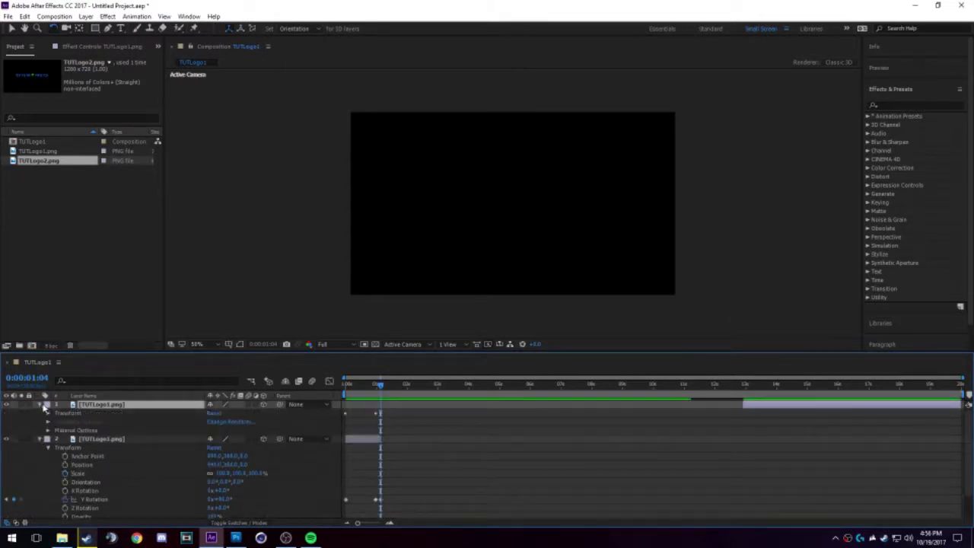
{"action": "left_click", "coordinate": [42, 406]}
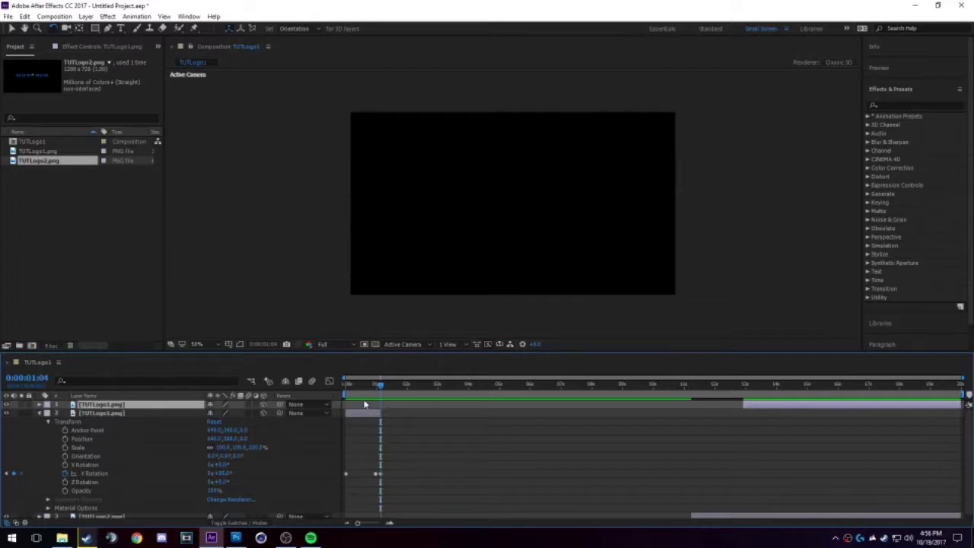
{"action": "scroll", "coordinate": [113, 433], "scroll_direction": "down", "scroll_amount": 1}
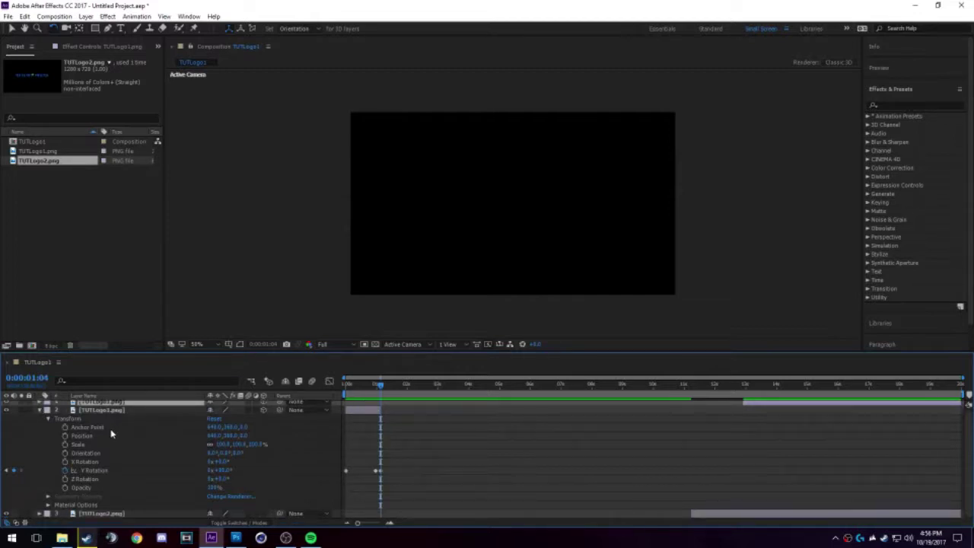
{"action": "scroll", "coordinate": [111, 433], "scroll_direction": "up", "scroll_amount": 1}
{"action": "left_click", "coordinate": [114, 413]}
{"action": "left_click", "coordinate": [120, 408]}
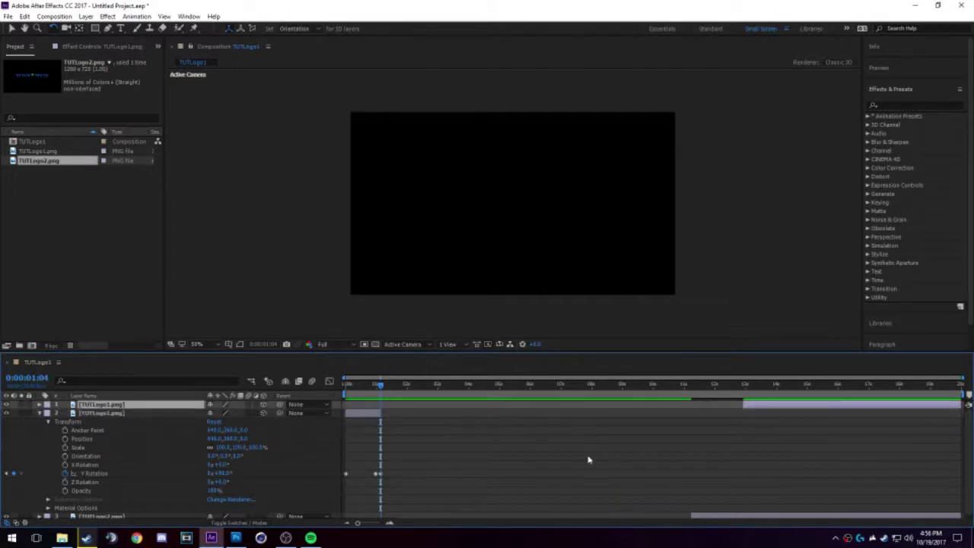
{"action": "left_click", "coordinate": [40, 413]}
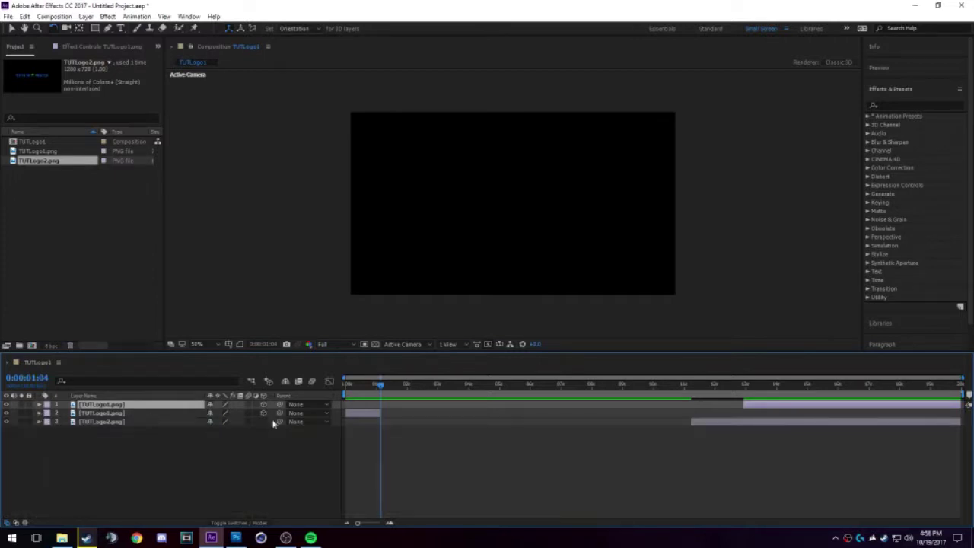
- Move the NORTHSTAR banner layer so it starts at the playhead, 0:00:01:04
{"action": "left_click_drag", "start_coordinate": [707, 424], "coordinate": [395, 423]}
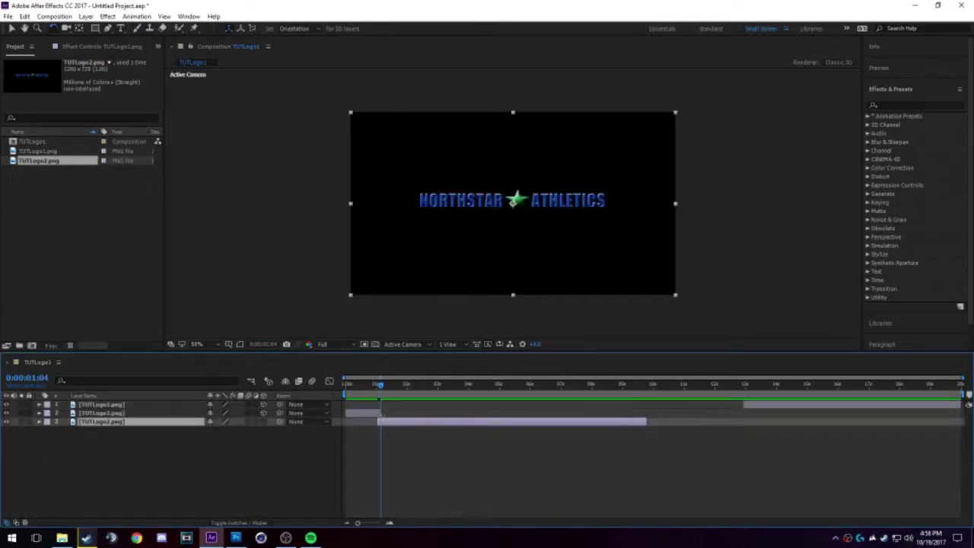
{"action": "left_click_drag", "start_coordinate": [357, 525], "coordinate": [385, 525]}
{"action": "left_click_drag", "start_coordinate": [681, 429], "coordinate": [713, 421]}
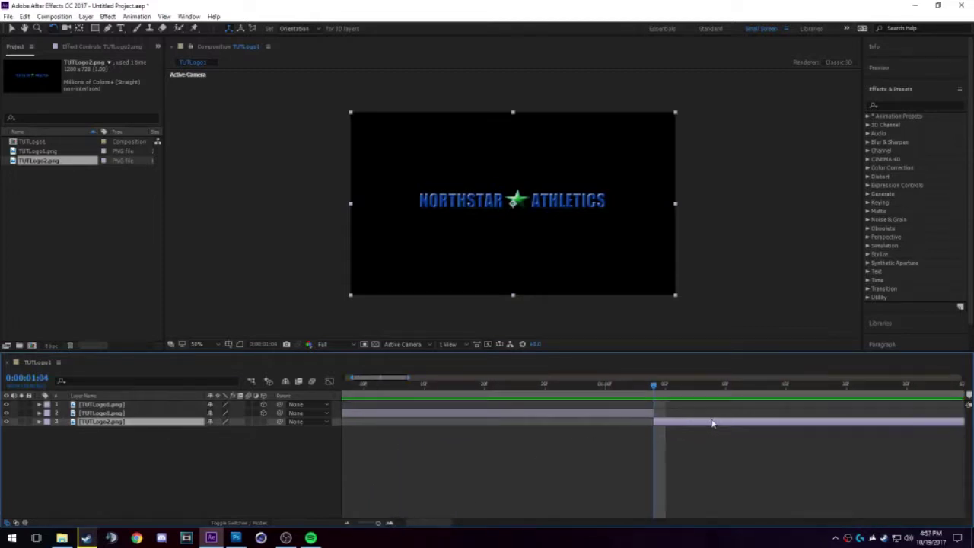
- Make the banner layer 3D and key its Y Rotation at 90° edge-on
{"action": "left_click", "coordinate": [40, 422]}
{"action": "left_click", "coordinate": [46, 430]}
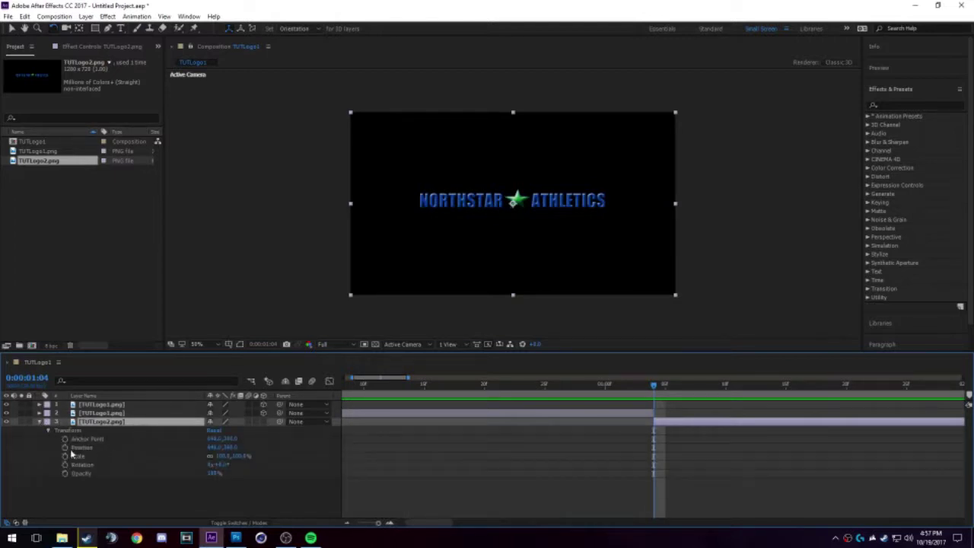
{"action": "left_click", "coordinate": [264, 423]}
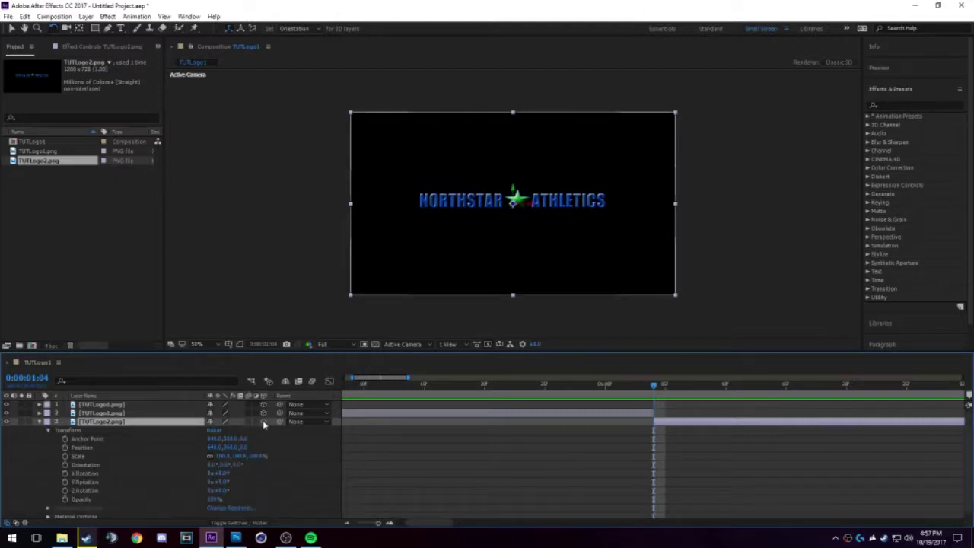
{"action": "left_click", "coordinate": [65, 481]}
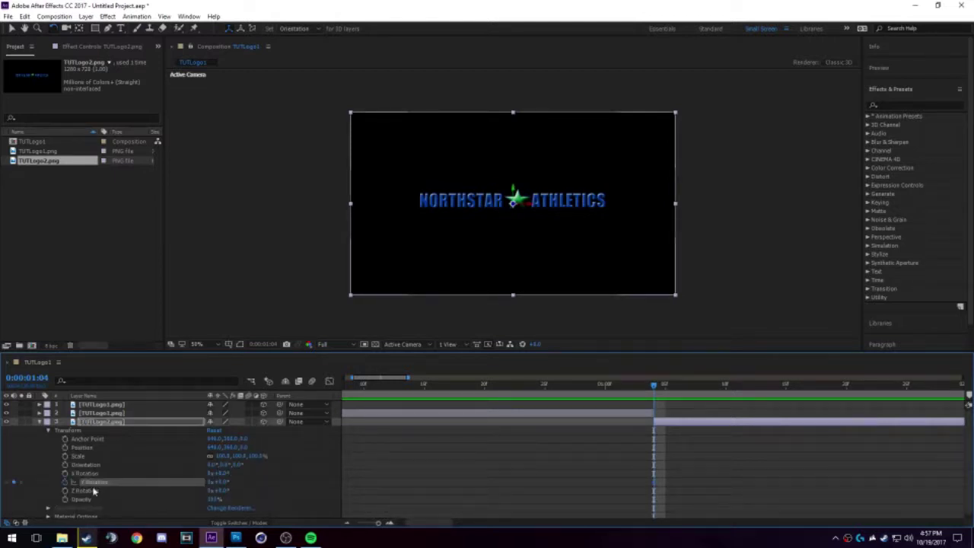
{"action": "mouse_move", "coordinate": [220, 483]}
{"action": "left_mouse_down"}
{"action": "mouse_move", "coordinate": [228, 483]}
{"action": "mouse_move", "coordinate": [217, 490]}
{"action": "left_mouse_up"}
{"action": "left_click", "coordinate": [221, 483]}
{"action": "key", "text": "BackSpace"}
{"action": "key", "text": "Return"}
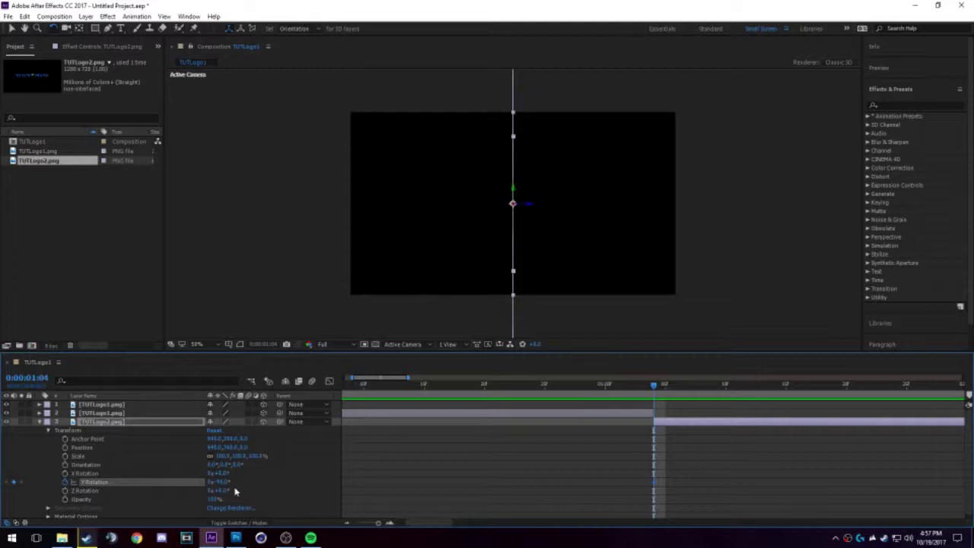
- At 0:00:01:05 turn the banner's Y Rotation to 0° so it faces front, then check the turn
{"action": "left_click_drag", "start_coordinate": [656, 388], "coordinate": [668, 388]}
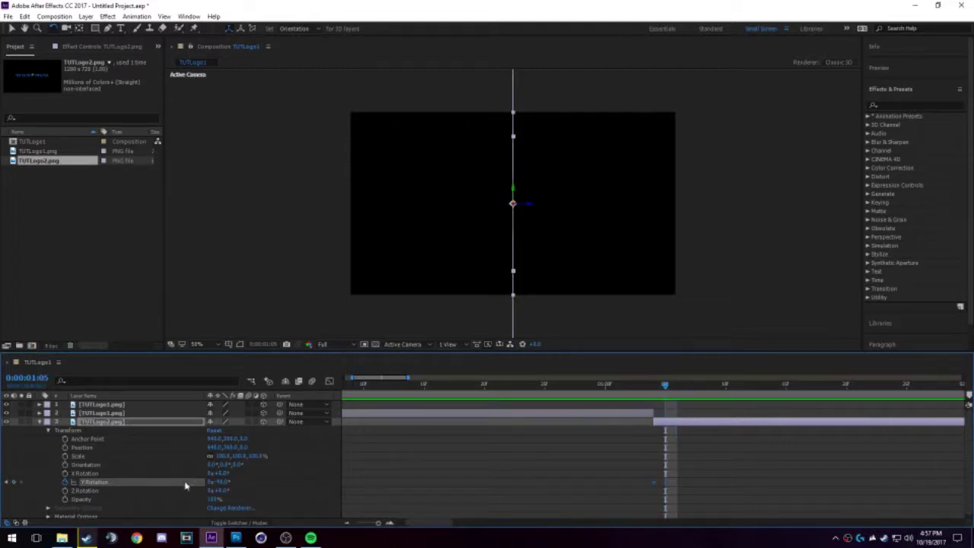
{"action": "left_click_drag", "start_coordinate": [223, 483], "coordinate": [262, 482]}
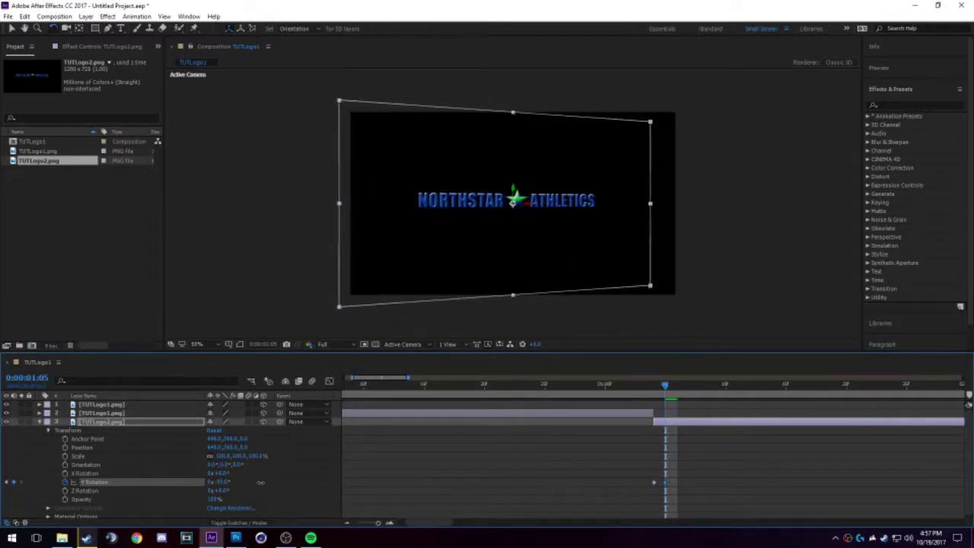
{"action": "left_click_drag", "start_coordinate": [378, 523], "coordinate": [361, 524]}
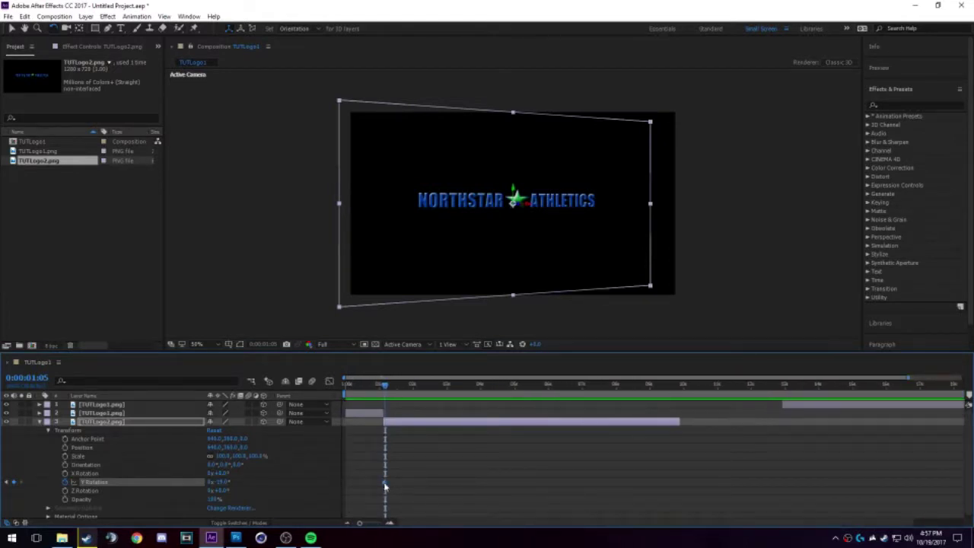
{"action": "mouse_move", "coordinate": [386, 488]}
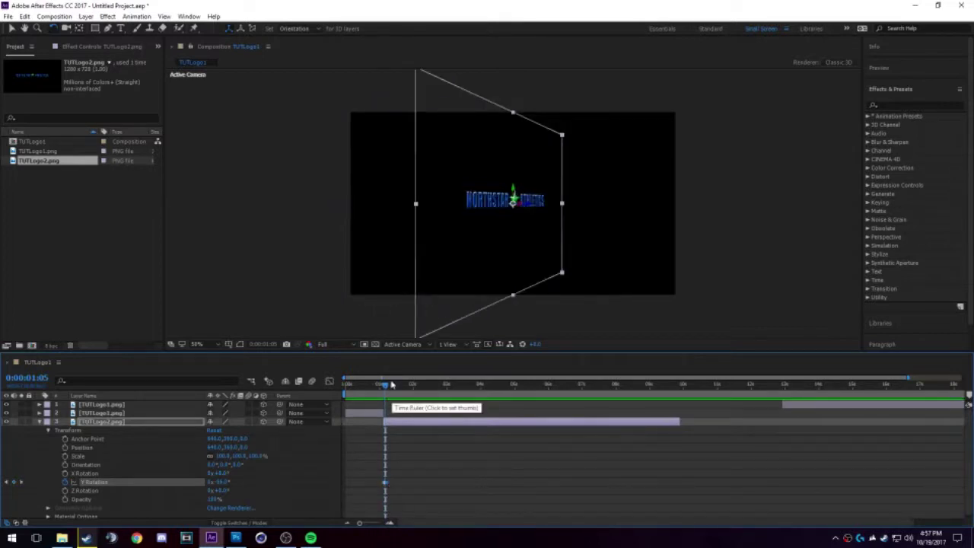
{"action": "left_click_drag", "start_coordinate": [385, 388], "coordinate": [402, 397]}
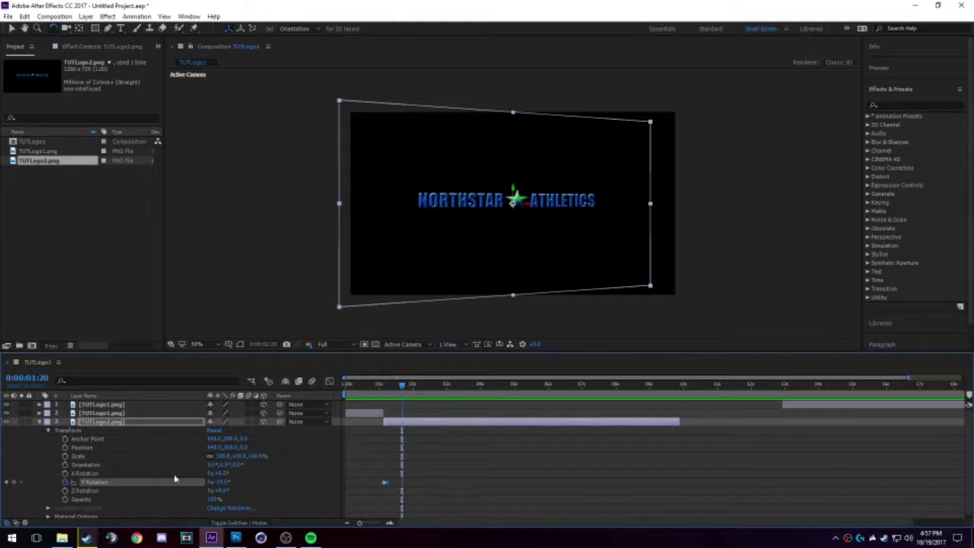
{"action": "left_click_drag", "start_coordinate": [218, 482], "coordinate": [241, 487]}
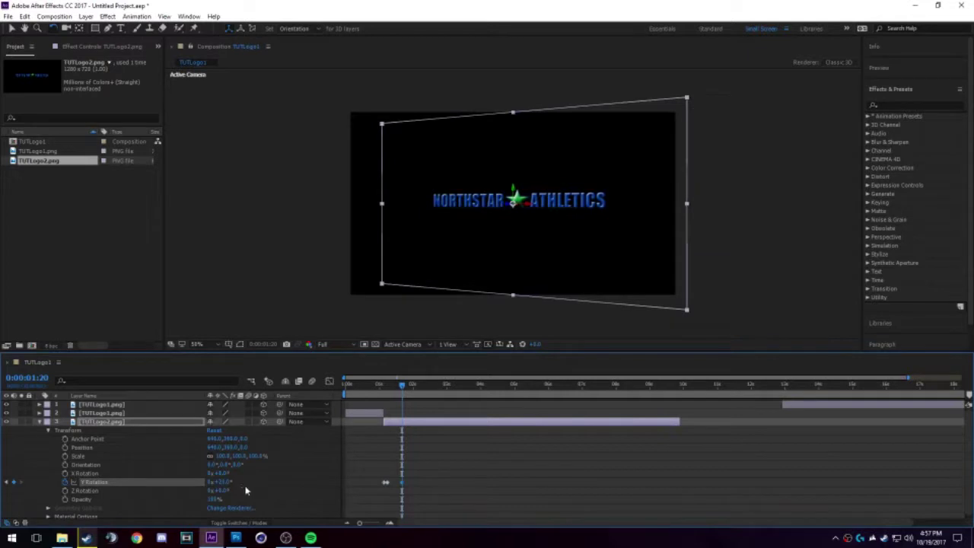
- At 0:00:01:23 set Y Rotation to 90°, then split the layer and delete the trailing piece
{"action": "left_click_drag", "start_coordinate": [403, 388], "coordinate": [405, 387]}
{"action": "left_click", "coordinate": [222, 482]}
{"action": "type", "text": "90"}
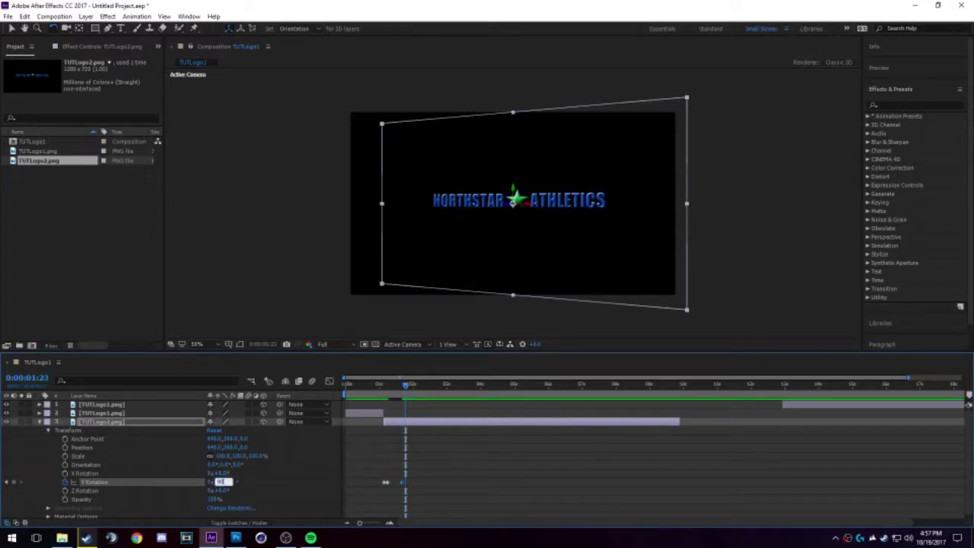
{"action": "key", "text": "Return"}
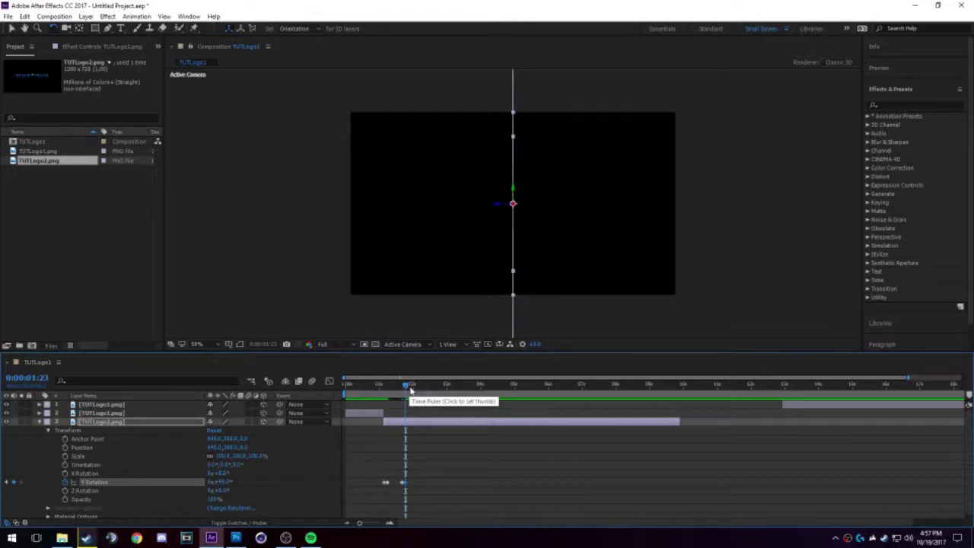
{"action": "key", "text": "ctrl+shift+d"}
{"action": "key", "text": "Delete"}
- Preview the logo-to-banner animation from the start
{"action": "left_click_drag", "start_coordinate": [408, 386], "coordinate": [364, 386]}
{"action": "key", "text": "space"}
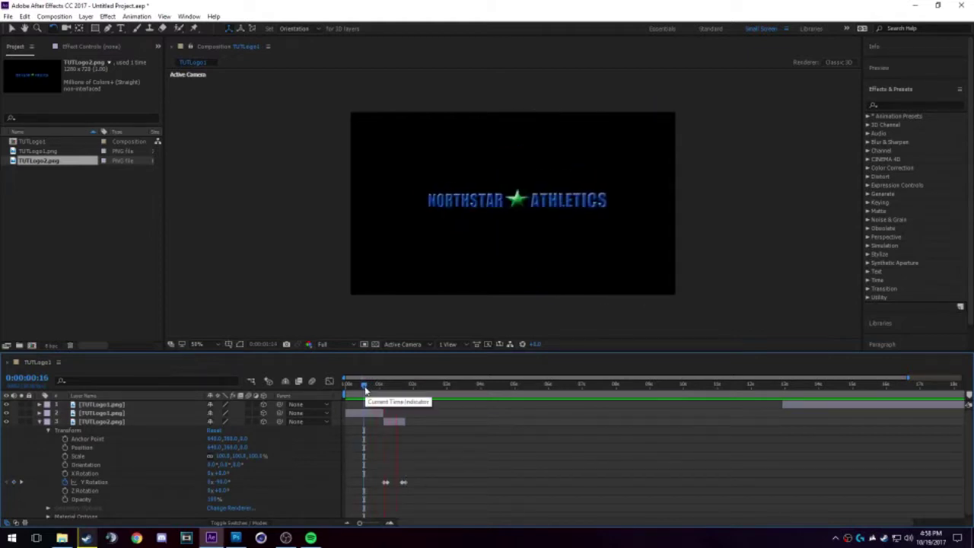
{"action": "key", "text": "space"}
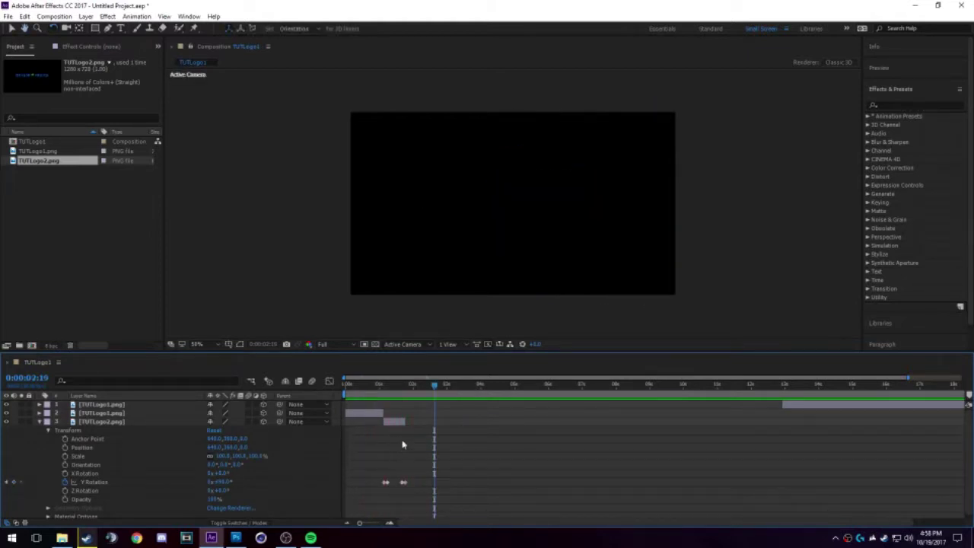
{"action": "key", "text": "Home"}
{"action": "key", "text": "space"}
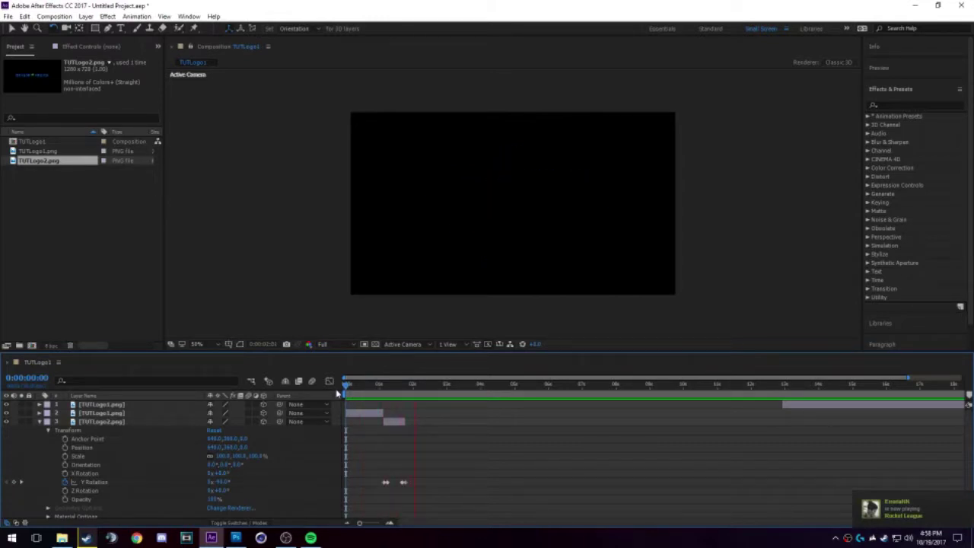
{"action": "key", "text": "space"}
- Extend the banner layer's out-point and set its ending Y Rotation keyframe to 90°
{"action": "left_click", "coordinate": [386, 482]}
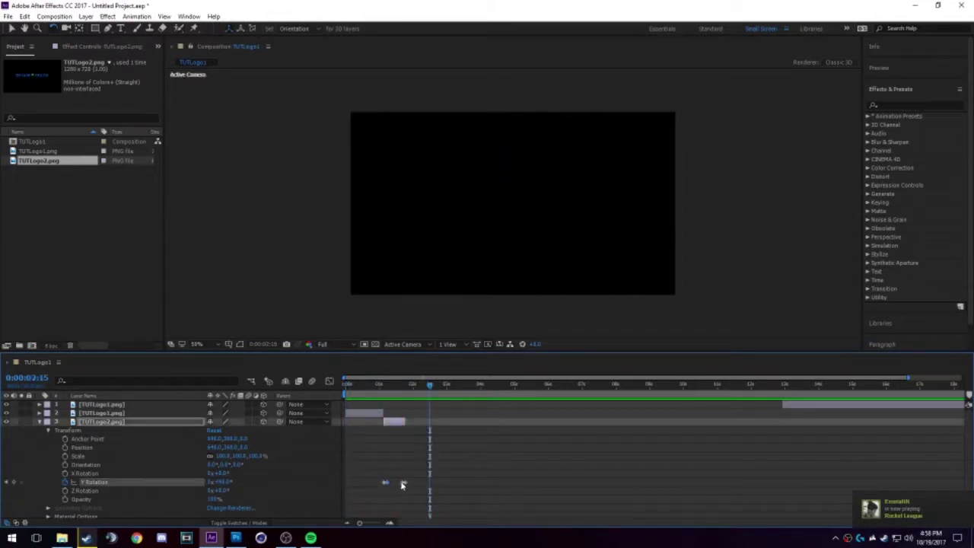
{"action": "left_click", "coordinate": [404, 483]}
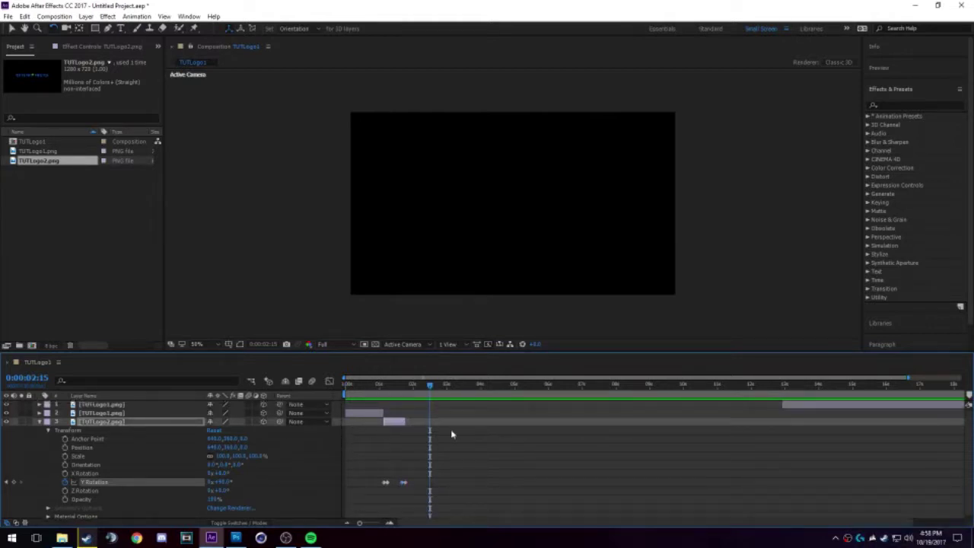
{"action": "left_click_drag", "start_coordinate": [401, 424], "coordinate": [473, 424]}
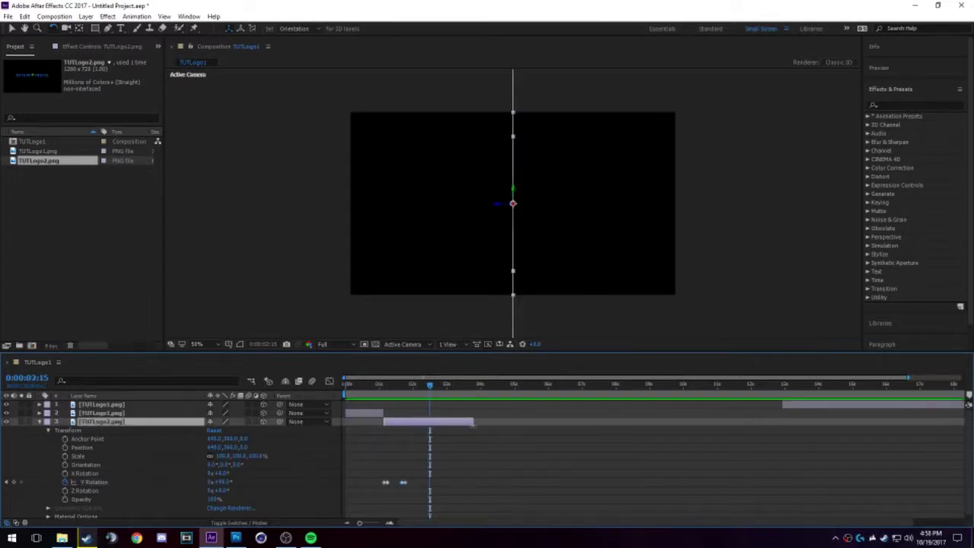
{"action": "left_click", "coordinate": [404, 484]}
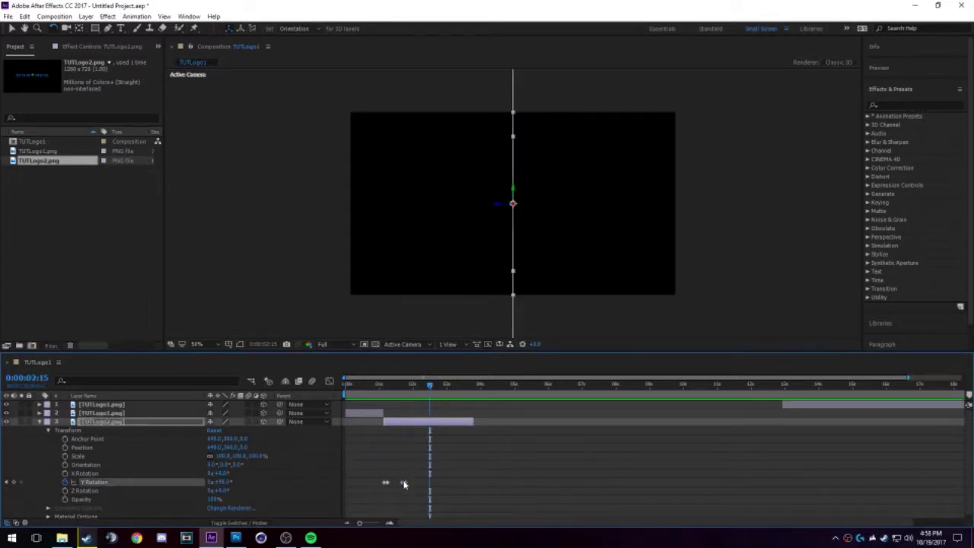
{"action": "double_click", "coordinate": [404, 483]}
{"action": "type", "text": "90"}
{"action": "left_click", "coordinate": [550, 296]}
- Move the ending 90° keyframe later and replay to check the banner's turn-away
{"action": "left_click_drag", "start_coordinate": [404, 485], "coordinate": [428, 485]}
{"action": "left_click_drag", "start_coordinate": [430, 384], "coordinate": [386, 384]}
{"action": "key", "text": "Home"}
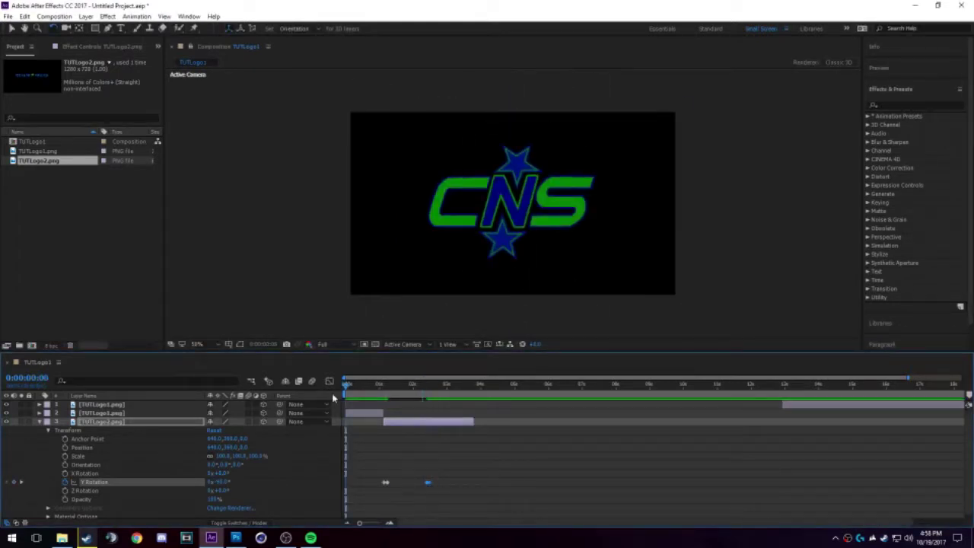
{"action": "key", "text": "space"}
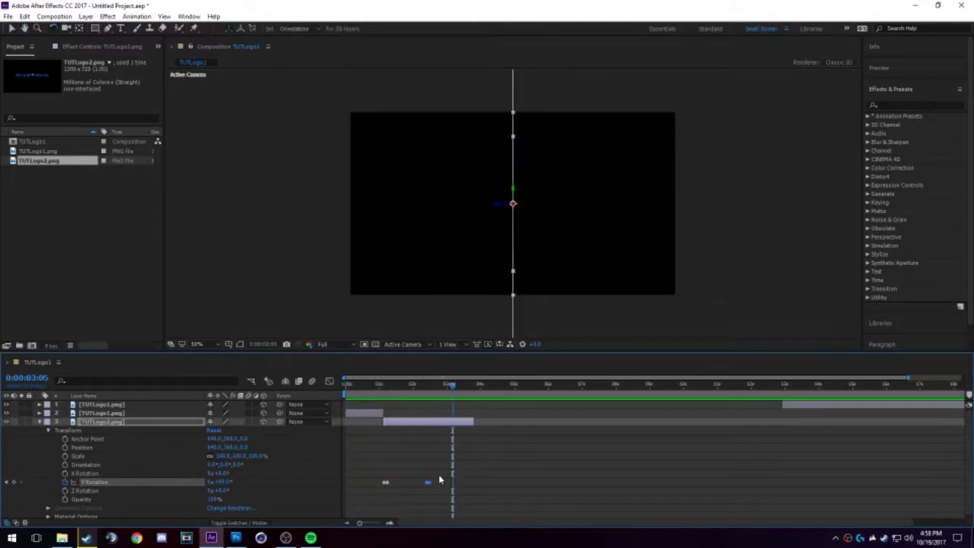
{"action": "left_click_drag", "start_coordinate": [431, 485], "coordinate": [462, 482]}
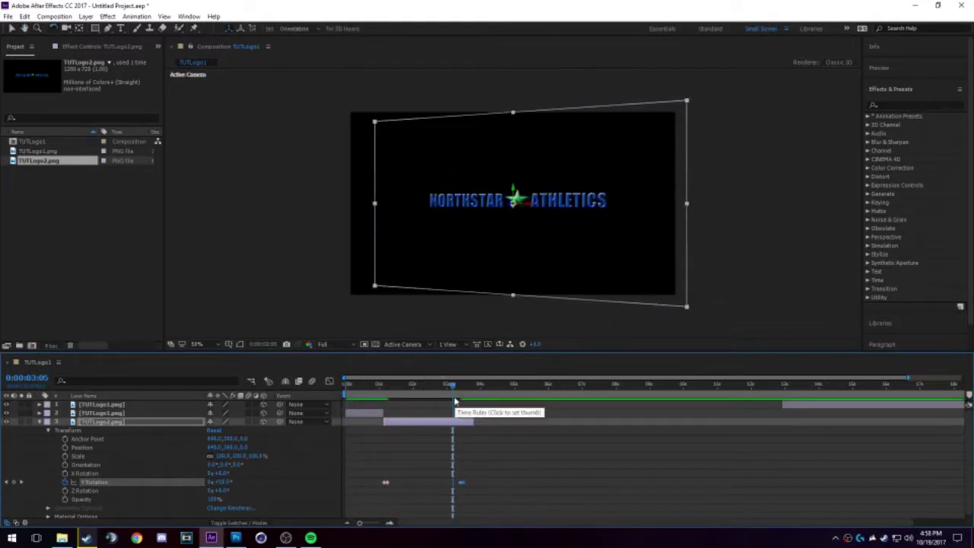
{"action": "left_click_drag", "start_coordinate": [439, 389], "coordinate": [366, 395]}
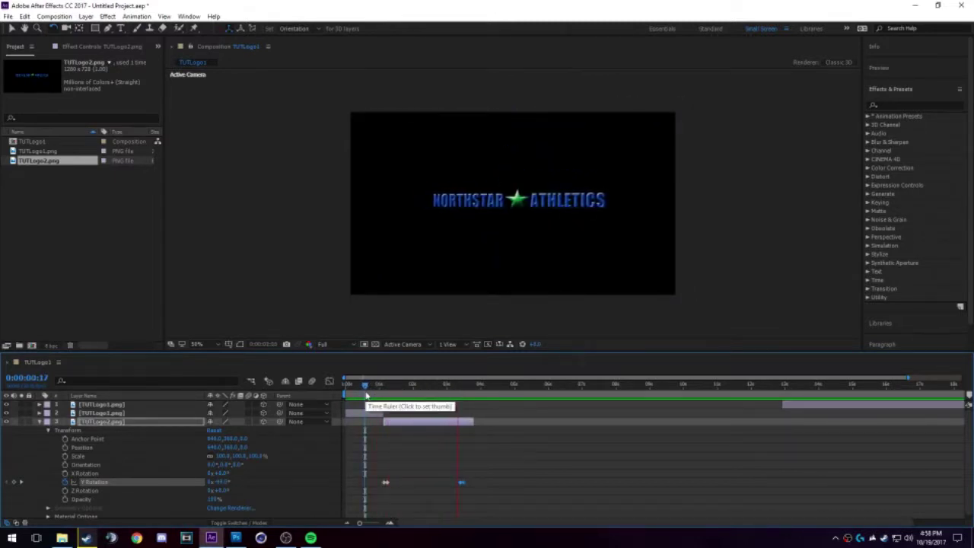
{"action": "key", "text": "space"}
- Slide the CNS logo layer (TUTLogo1) to start exactly where the banner ends, then play to check
{"action": "left_click_drag", "start_coordinate": [790, 406], "coordinate": [474, 394]}
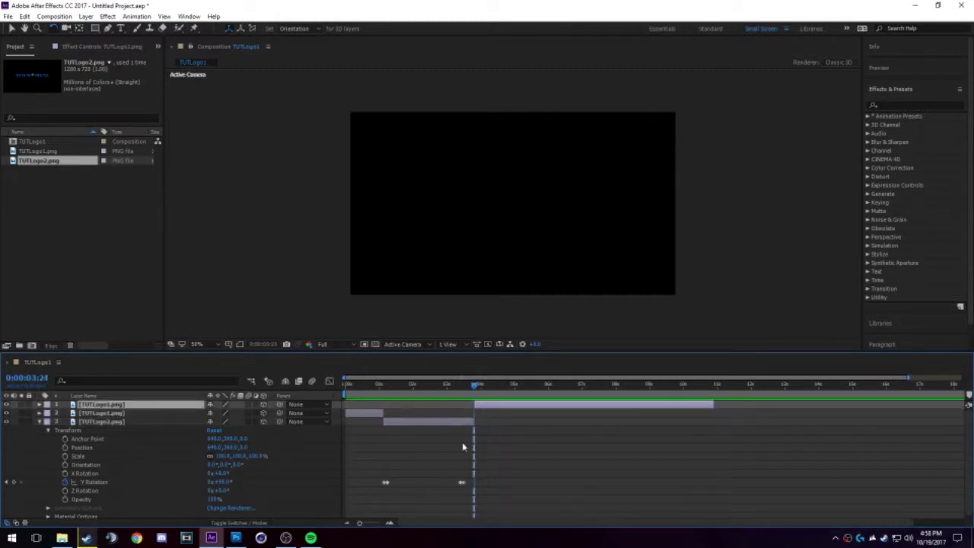
{"action": "left_click_drag", "start_coordinate": [359, 524], "coordinate": [373, 523]}
{"action": "left_click_drag", "start_coordinate": [687, 405], "coordinate": [685, 405]}
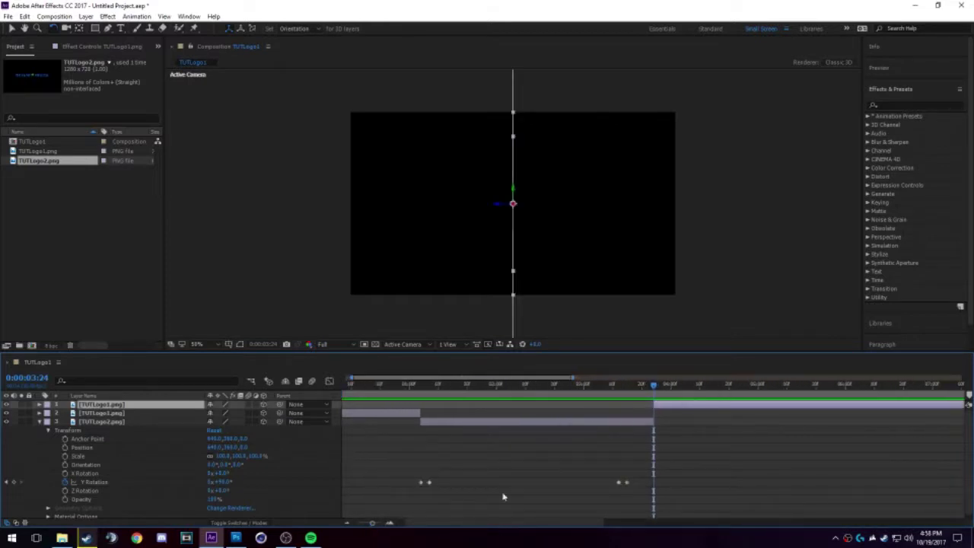
{"action": "left_click_drag", "start_coordinate": [370, 523], "coordinate": [354, 524]}
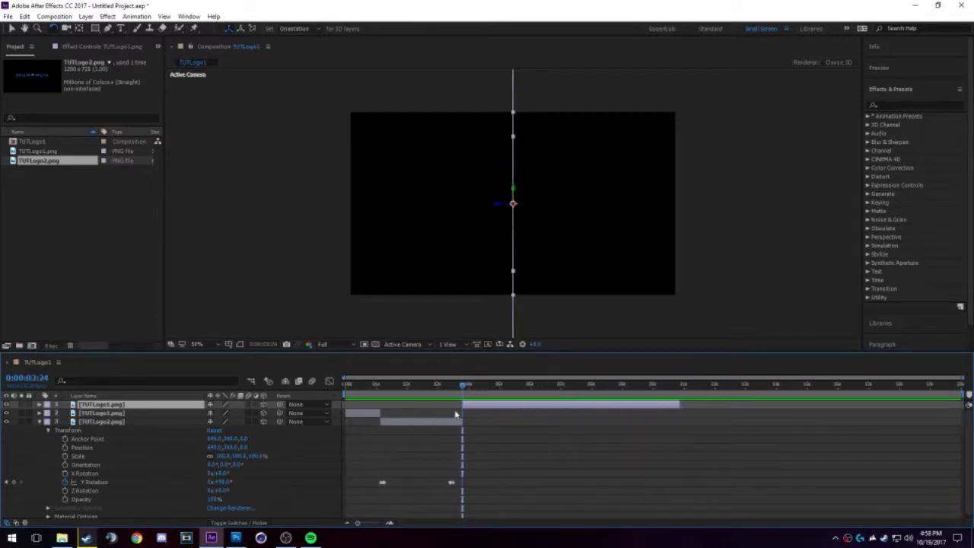
{"action": "key", "text": "Home"}
{"action": "key", "text": "space"}
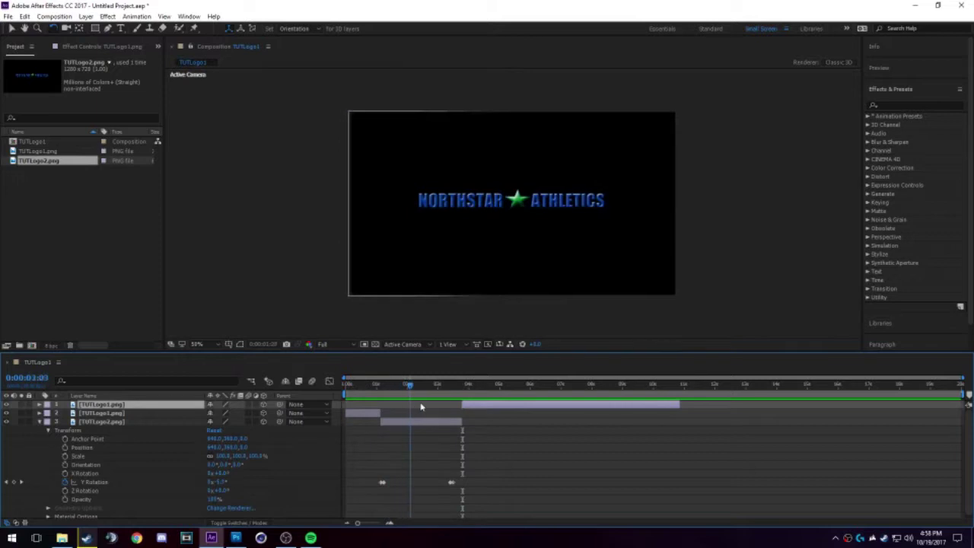
{"action": "key", "text": "space"}
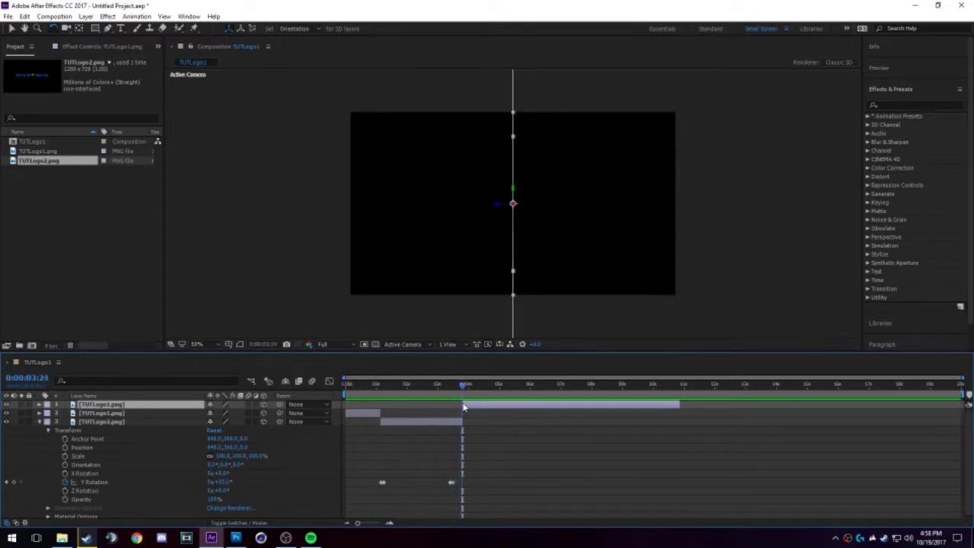
{"action": "left_click", "coordinate": [39, 422]}
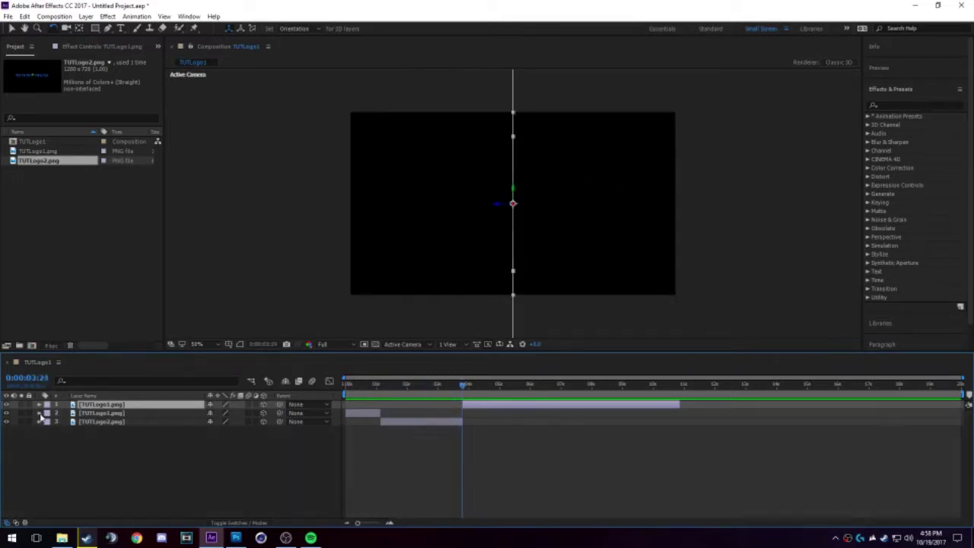
- Key the CNS logo's Y Rotation edge-on at its start, then begin turning it toward the camera
{"action": "left_click", "coordinate": [39, 405]}
{"action": "left_click", "coordinate": [48, 413]}
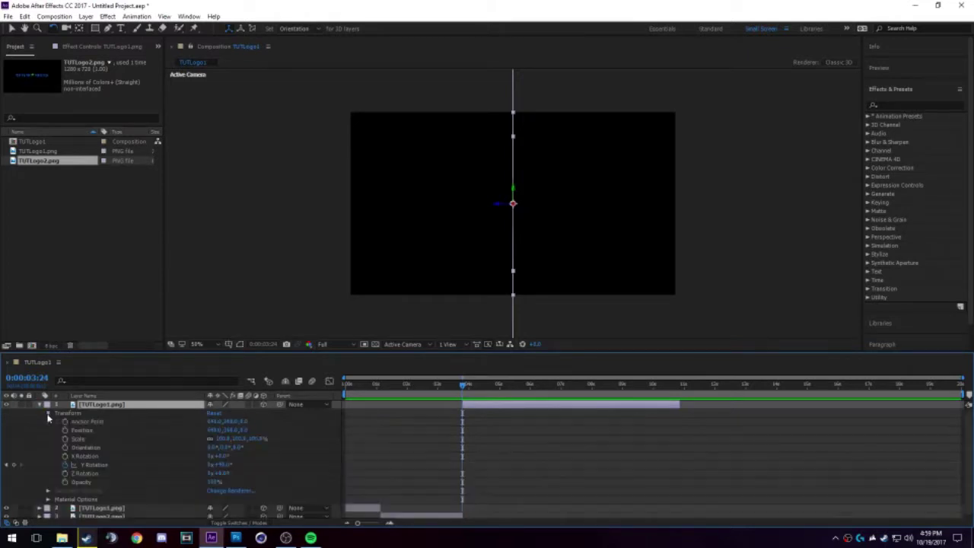
{"action": "left_click", "coordinate": [221, 465]}
{"action": "type", "text": "0"}
{"action": "key", "text": "Return"}
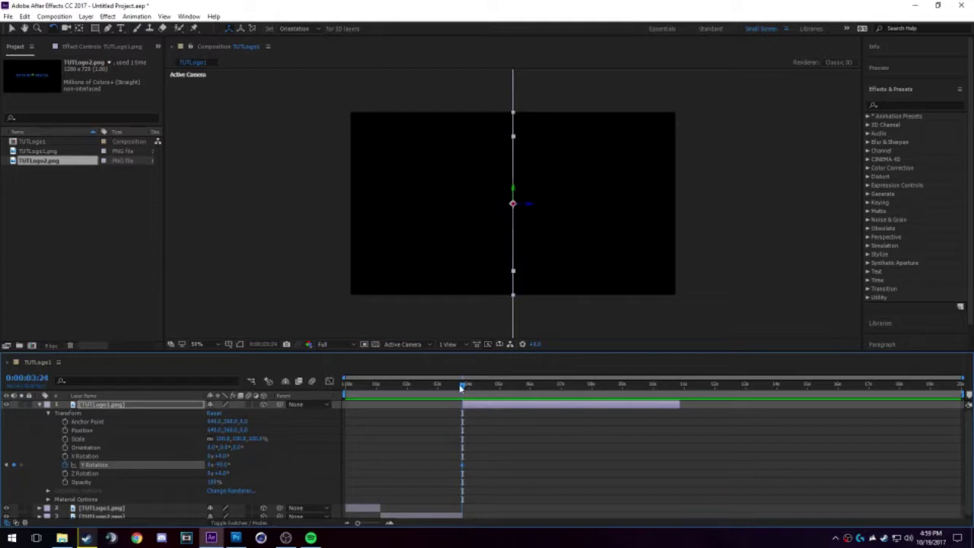
{"action": "left_click_drag", "start_coordinate": [464, 386], "coordinate": [471, 387]}
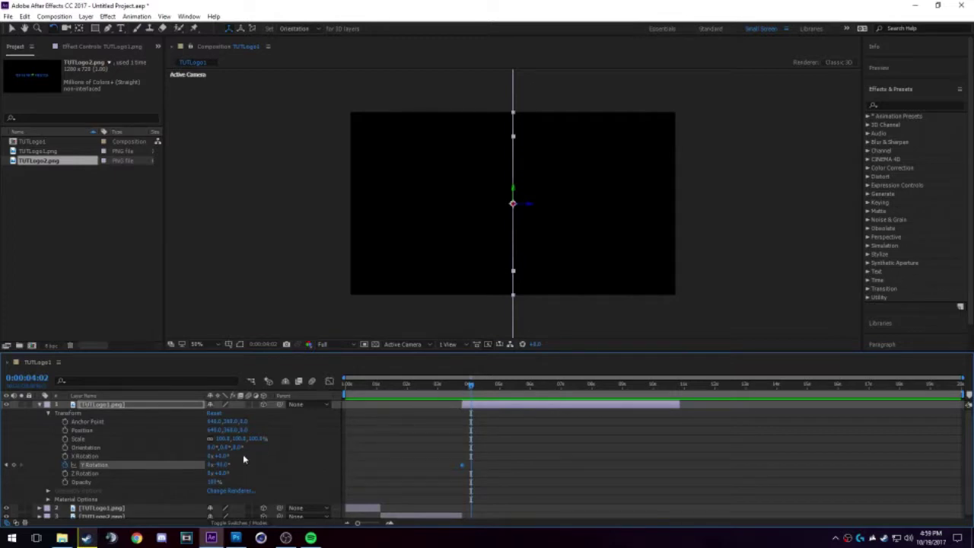
{"action": "left_click_drag", "start_coordinate": [219, 464], "coordinate": [304, 481]}
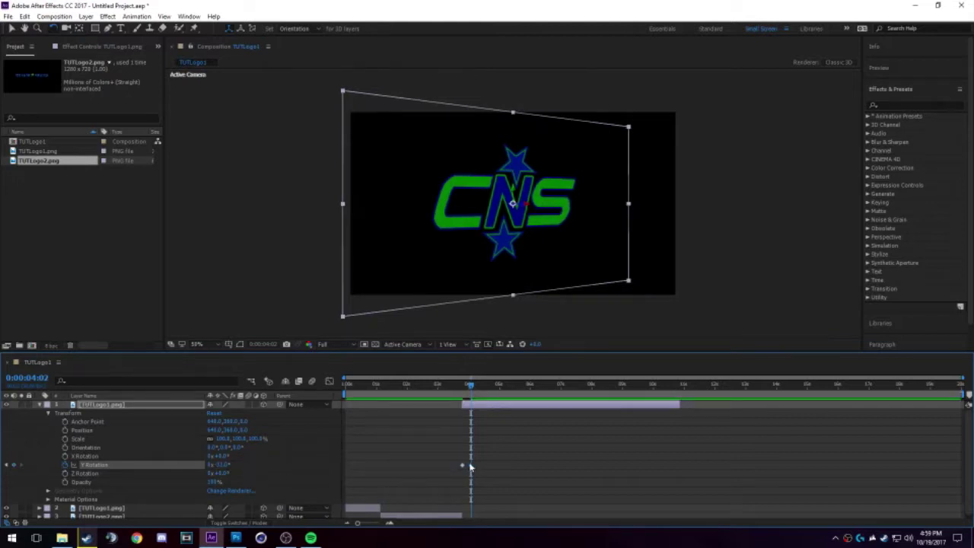
- Set the logo's Y Rotation to 0° at about 0:00:05:08 so it faces front, then preview
{"action": "left_click_drag", "start_coordinate": [472, 390], "coordinate": [507, 388]}
{"action": "left_click", "coordinate": [221, 464]}
{"action": "type", "text": "0"}
{"action": "key", "text": "Return"}
{"action": "scroll", "coordinate": [474, 444], "scroll_direction": "down", "scroll_amount": 1}
{"action": "scroll", "coordinate": [397, 464], "scroll_direction": "up", "scroll_amount": 1}
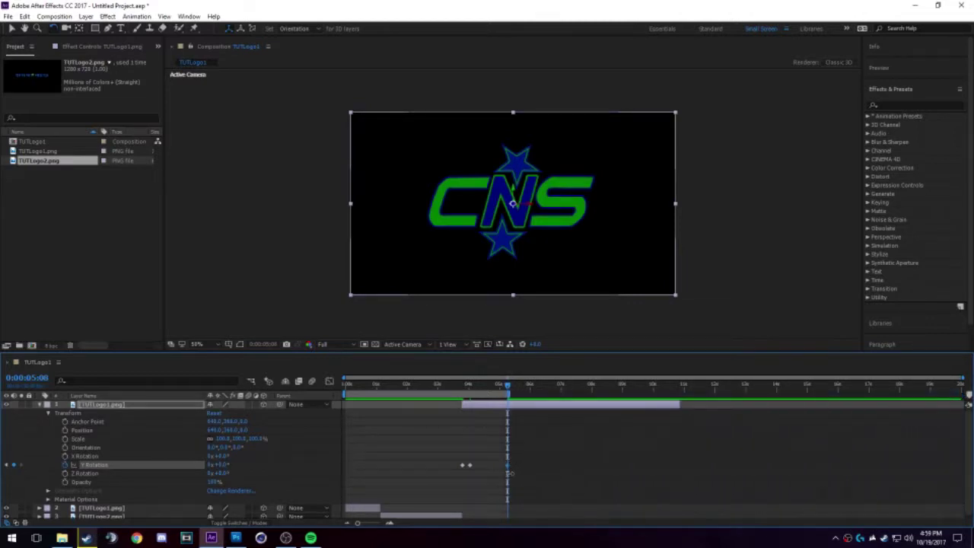
{"action": "left_click_drag", "start_coordinate": [460, 393], "coordinate": [322, 395]}
{"action": "key", "text": "space"}
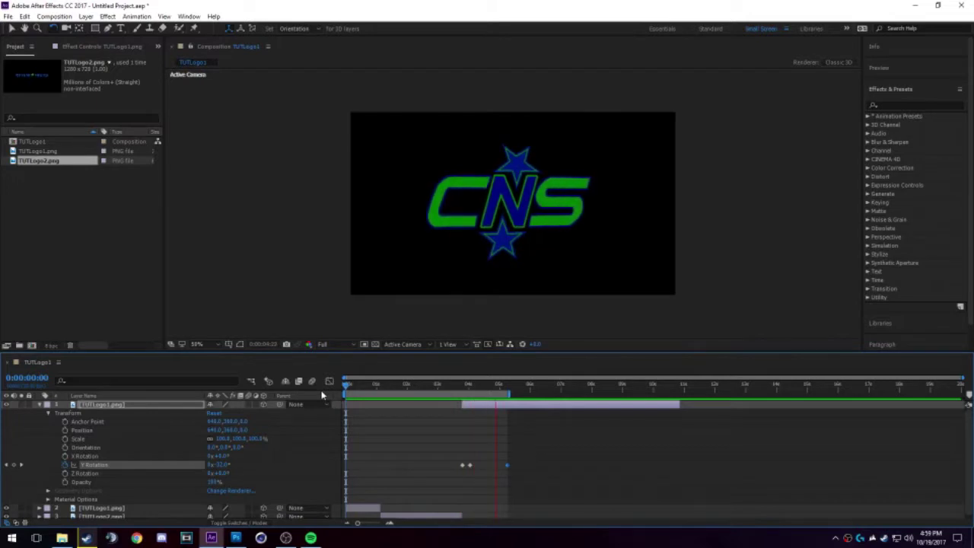
- Jump to the logo's last rotation keyframe and preview to check the end of its turn
{"action": "key", "text": "space"}
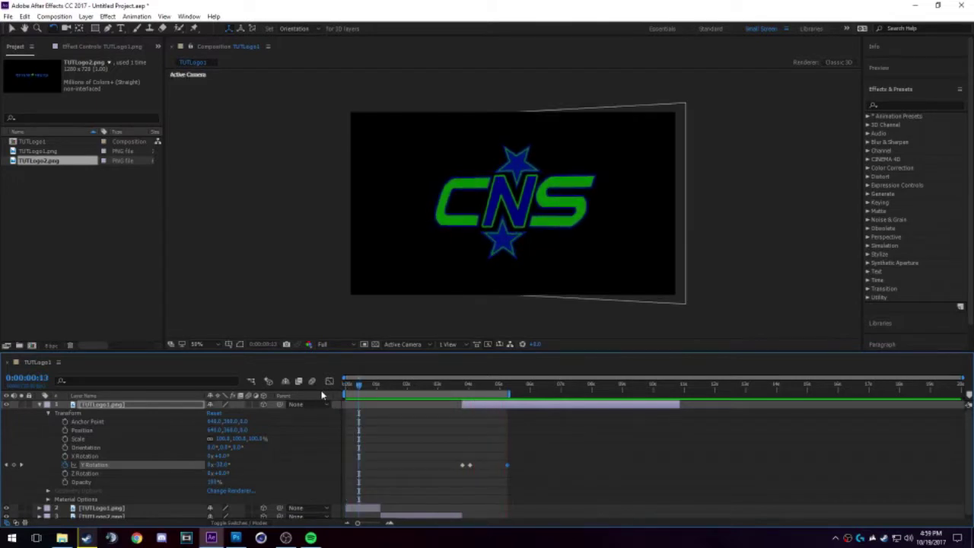
{"action": "left_click", "coordinate": [507, 385]}
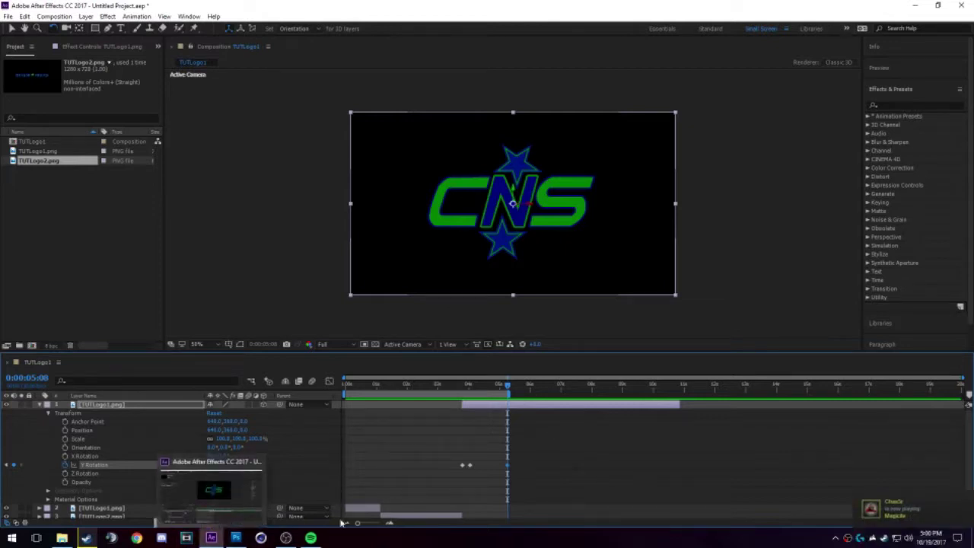
{"action": "left_click_drag", "start_coordinate": [507, 387], "coordinate": [313, 401]}
{"action": "key", "text": "space"}
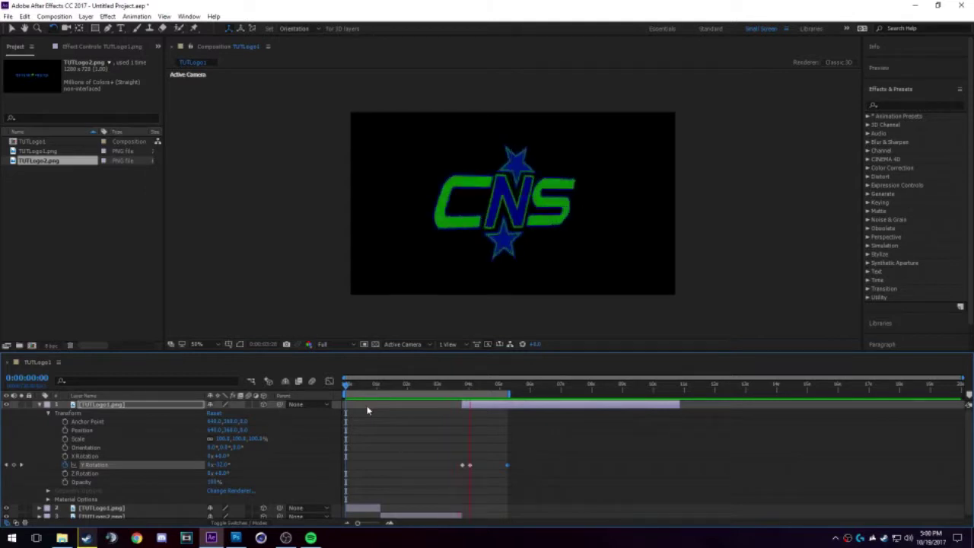
{"action": "key", "text": "space"}
- Nudge the logo's first Y Rotation keyframe near 0:00:03:23, preview, and collapse its properties
{"action": "left_click_drag", "start_coordinate": [492, 389], "coordinate": [465, 389]}
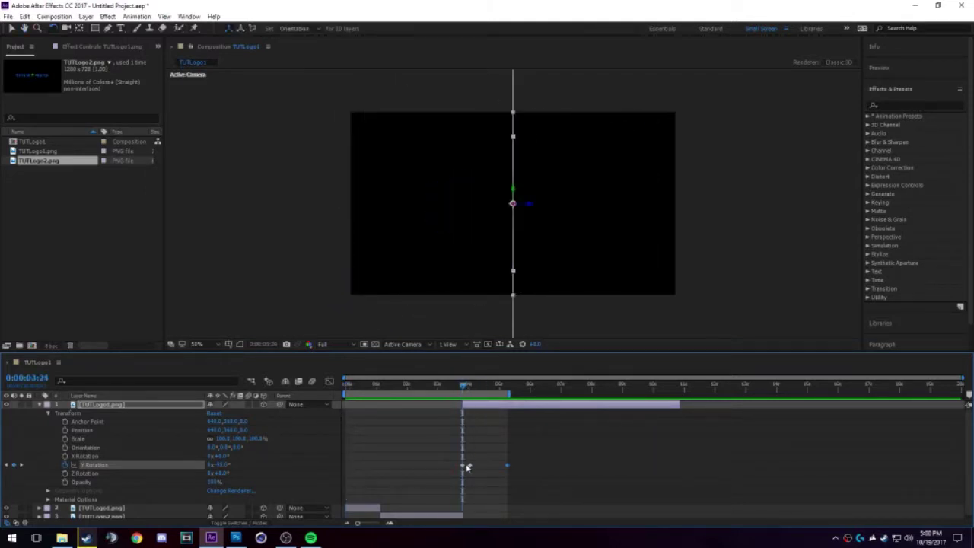
{"action": "left_click_drag", "start_coordinate": [469, 469], "coordinate": [466, 465]}
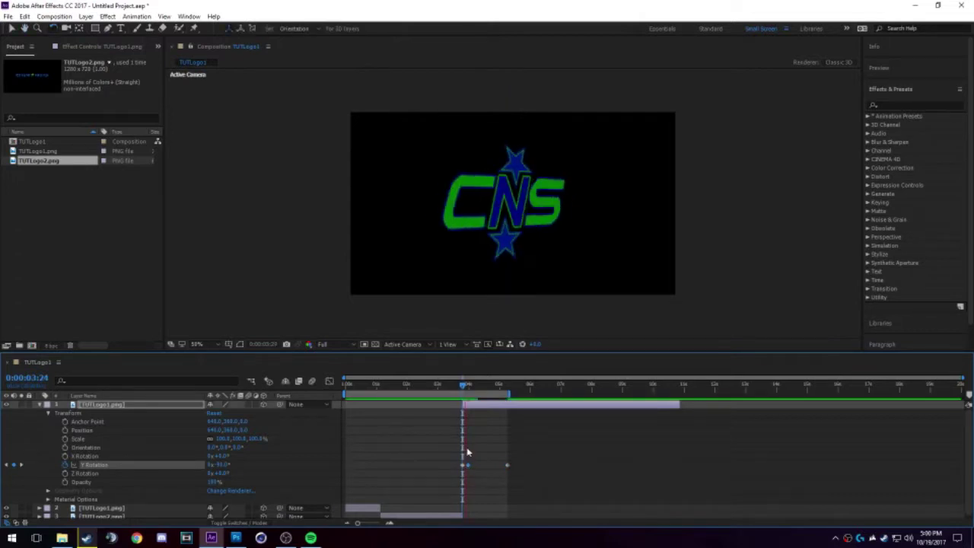
{"action": "left_click_drag", "start_coordinate": [464, 387], "coordinate": [444, 388]}
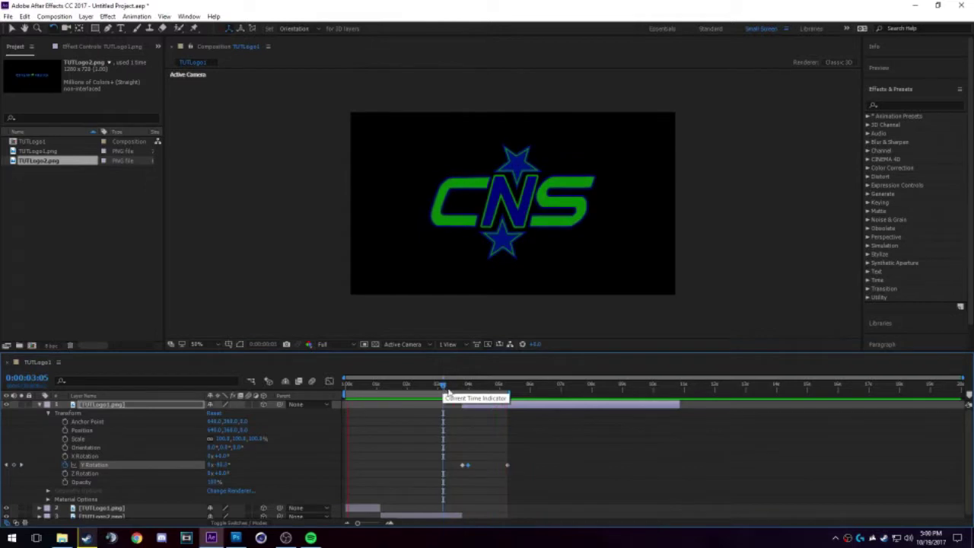
{"action": "left_click", "coordinate": [462, 387]}
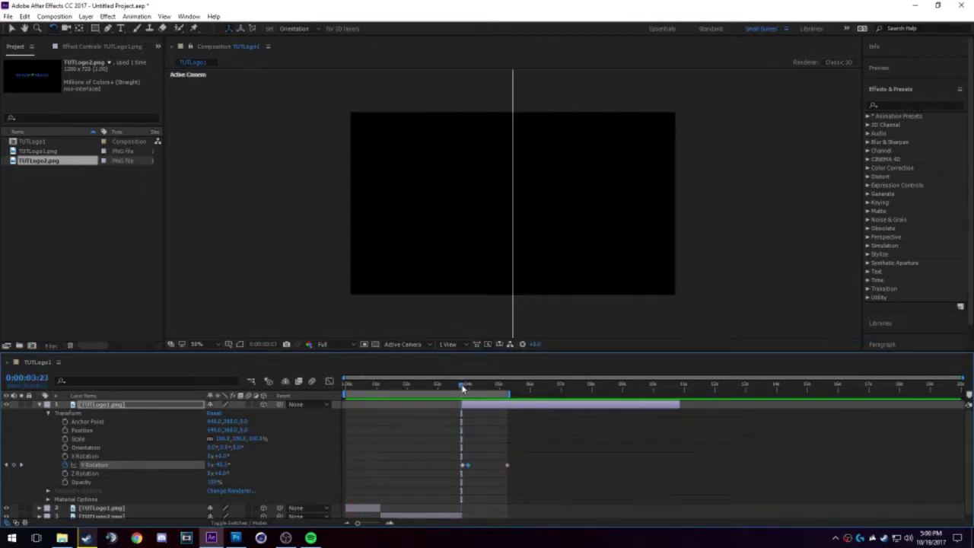
{"action": "key", "text": "space"}
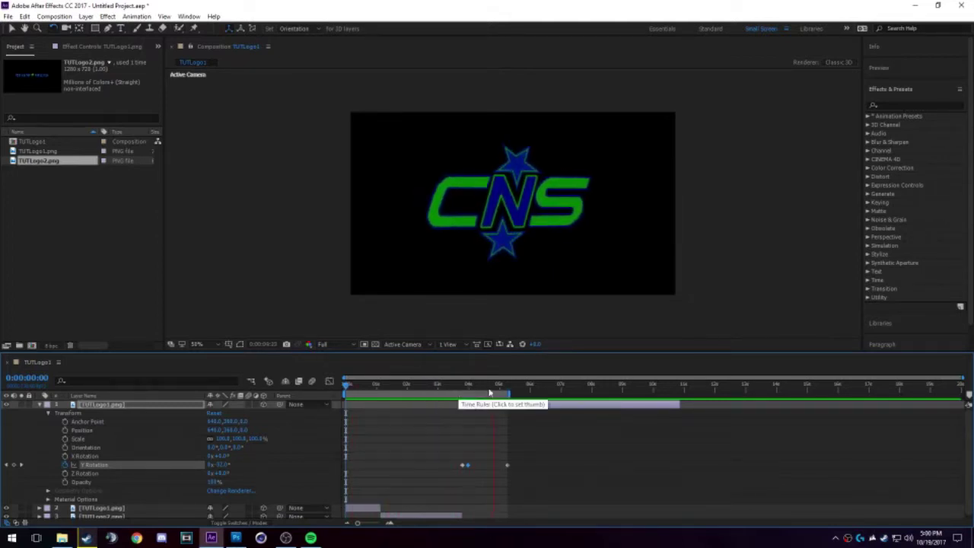
{"action": "left_click", "coordinate": [40, 404]}
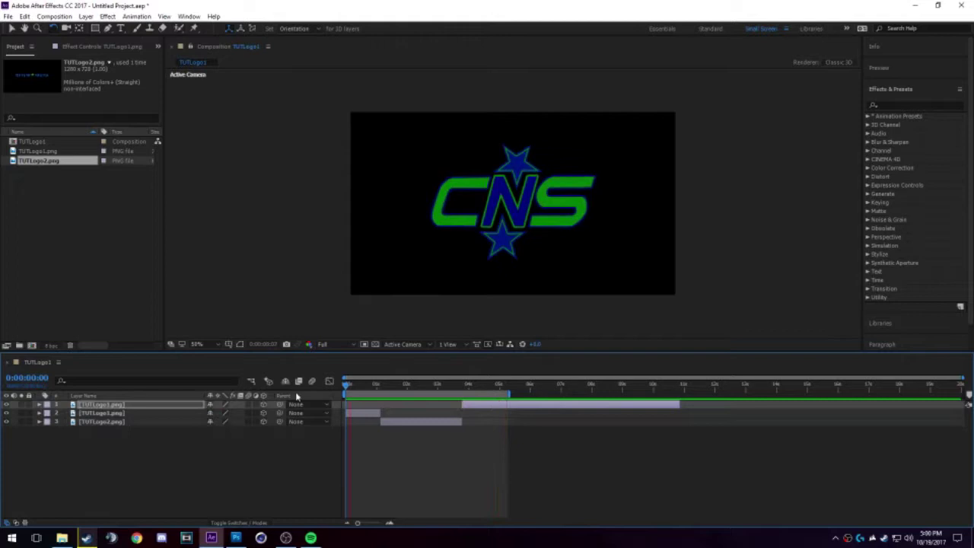
- Enable the same layer switch on all three logo layers and preview the intro
{"action": "left_click_drag", "start_coordinate": [251, 404], "coordinate": [251, 421]}
{"action": "left_click_drag", "start_coordinate": [360, 387], "coordinate": [329, 390]}
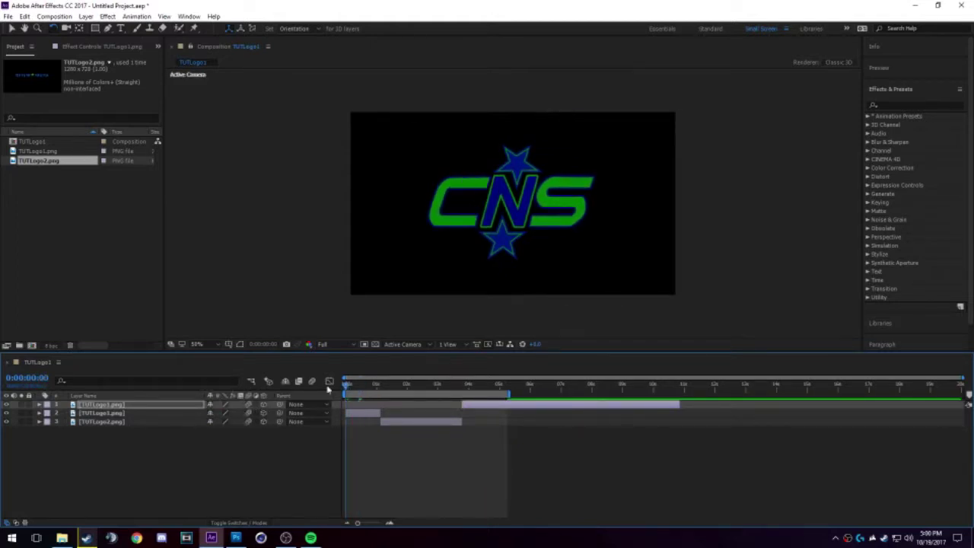
{"action": "key", "text": "space"}
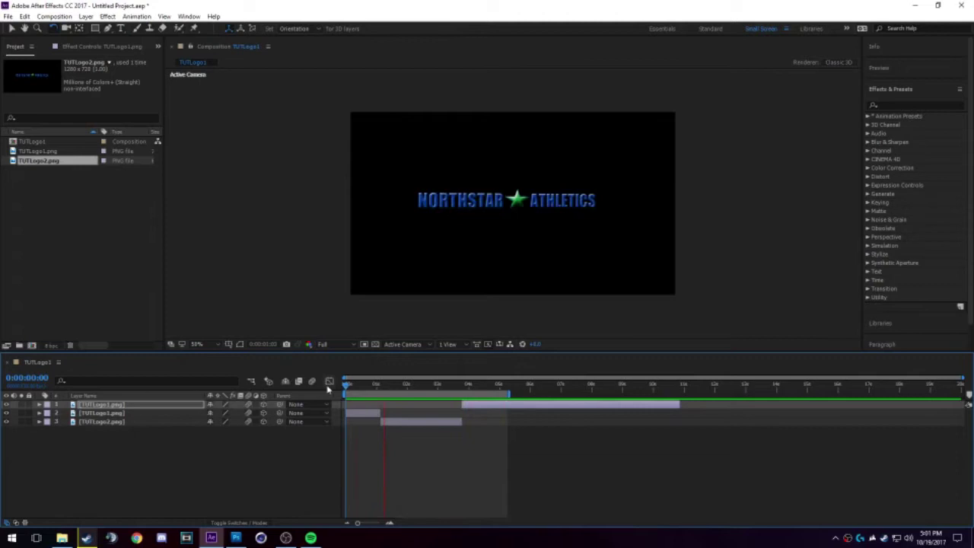
{"action": "key", "text": "space"}
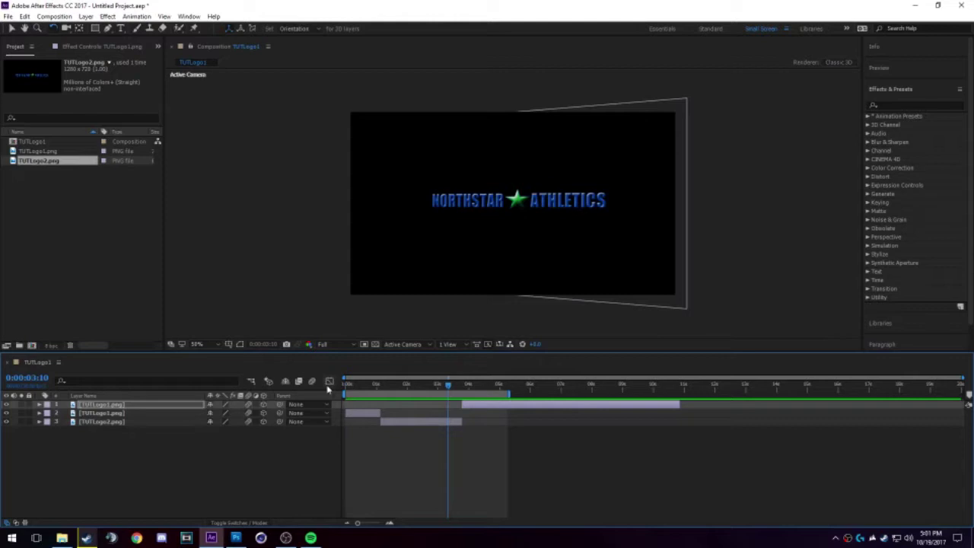
{"action": "key", "text": "space"}
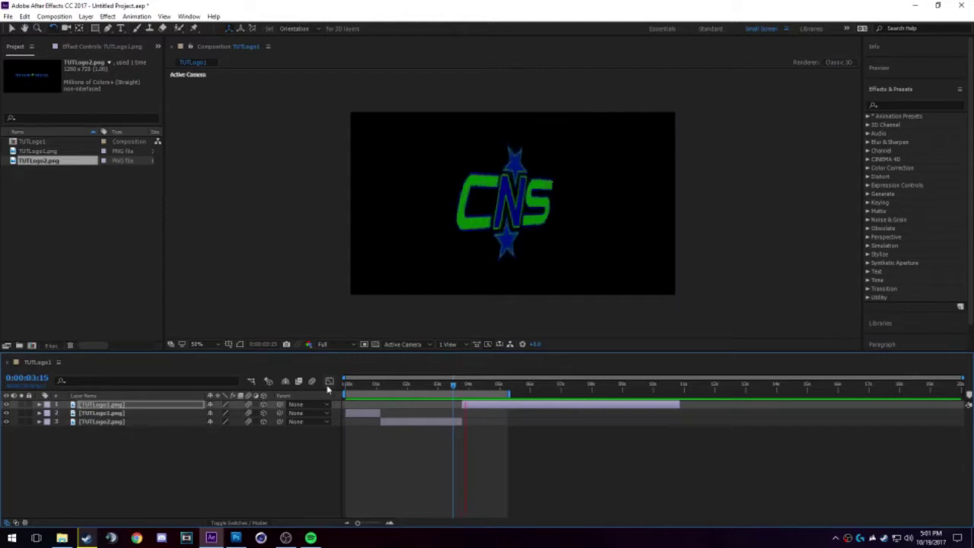
{"action": "left_click", "coordinate": [493, 390]}
- Scrub through the CNS logo's turn-in to find the edge-on moment, then return to the start
{"action": "left_click_drag", "start_coordinate": [491, 388], "coordinate": [465, 390]}
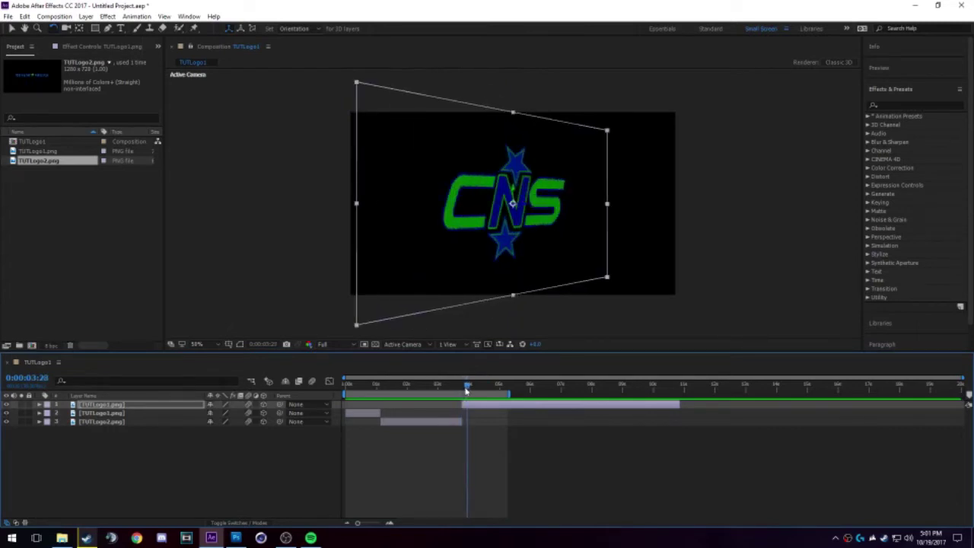
{"action": "left_click_drag", "start_coordinate": [466, 390], "coordinate": [592, 402]}
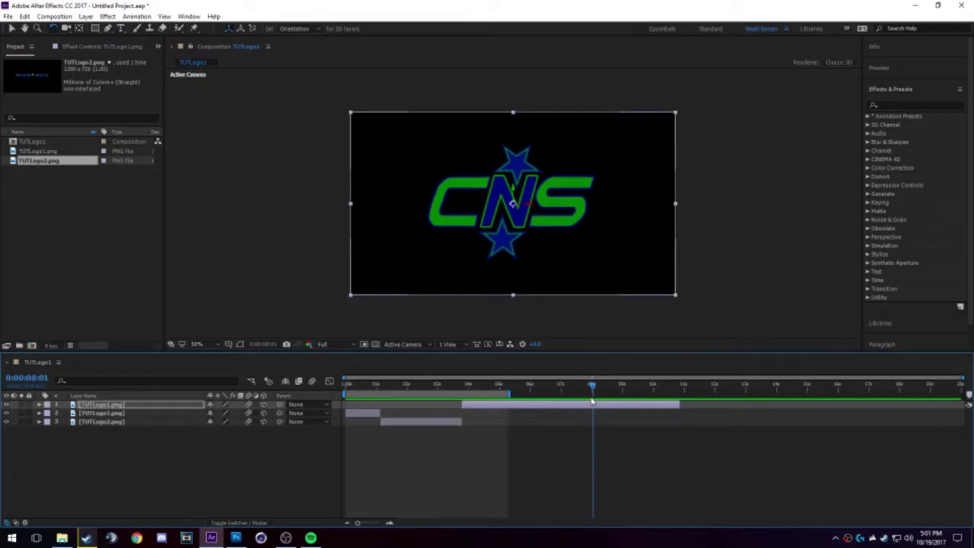
{"action": "left_click_drag", "start_coordinate": [592, 402], "coordinate": [336, 416]}
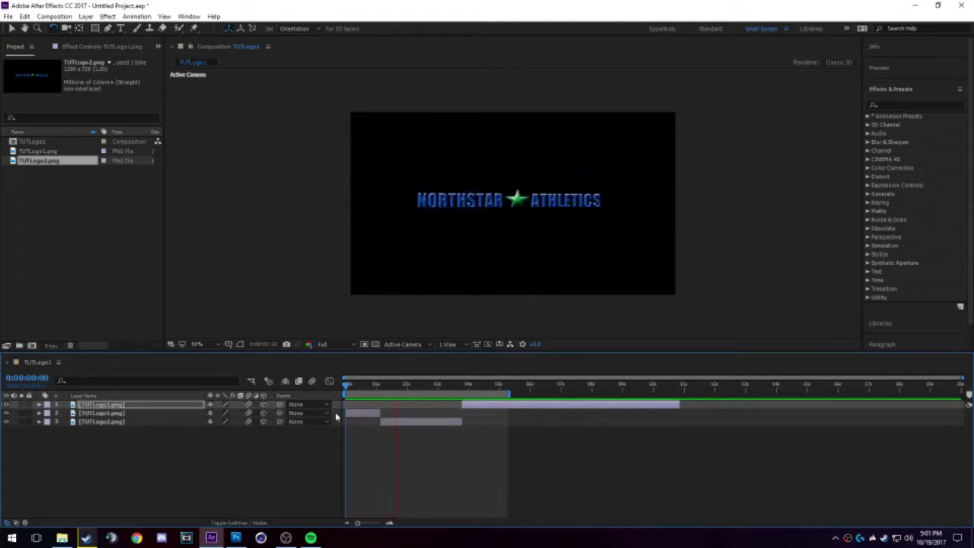
{"action": "key", "text": "space"}
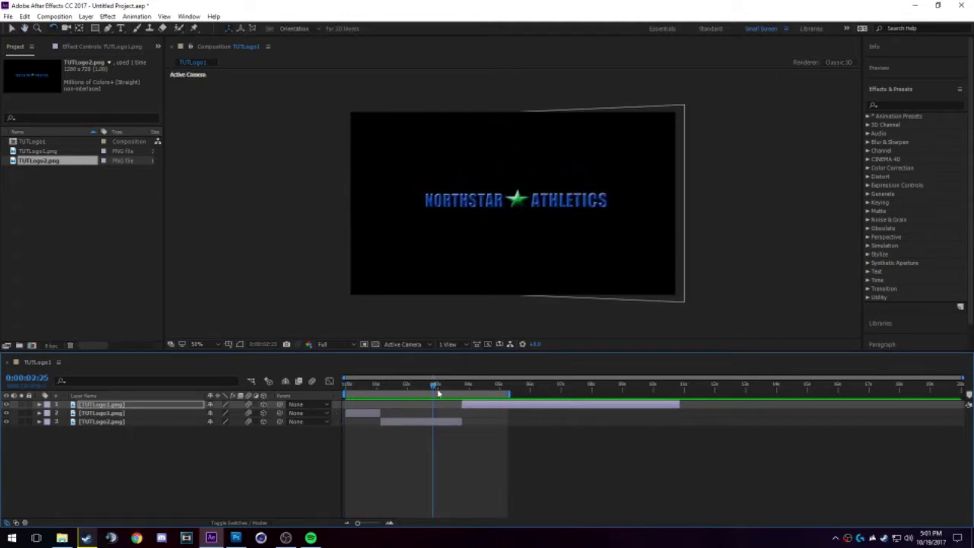
{"action": "left_click_drag", "start_coordinate": [434, 388], "coordinate": [346, 385]}
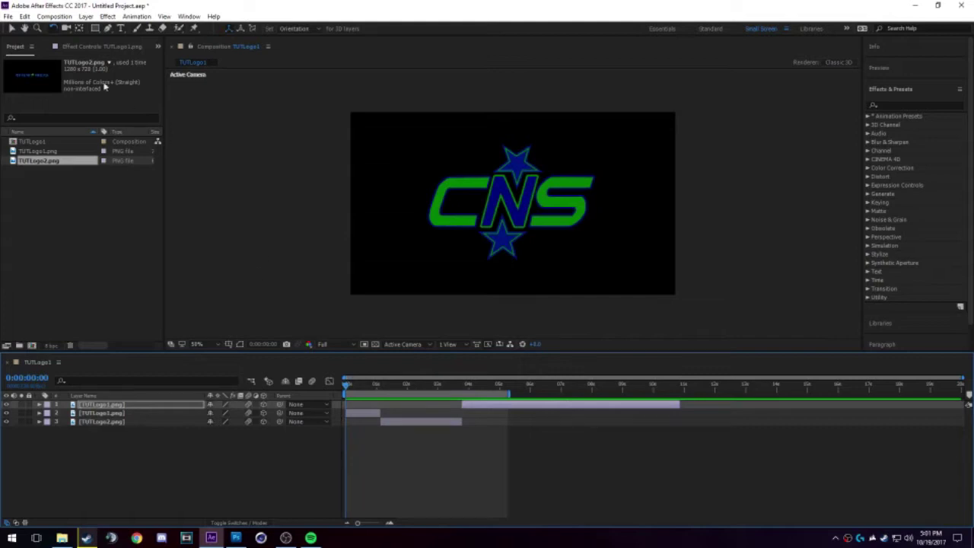
{"action": "left_click", "coordinate": [11, 28]}
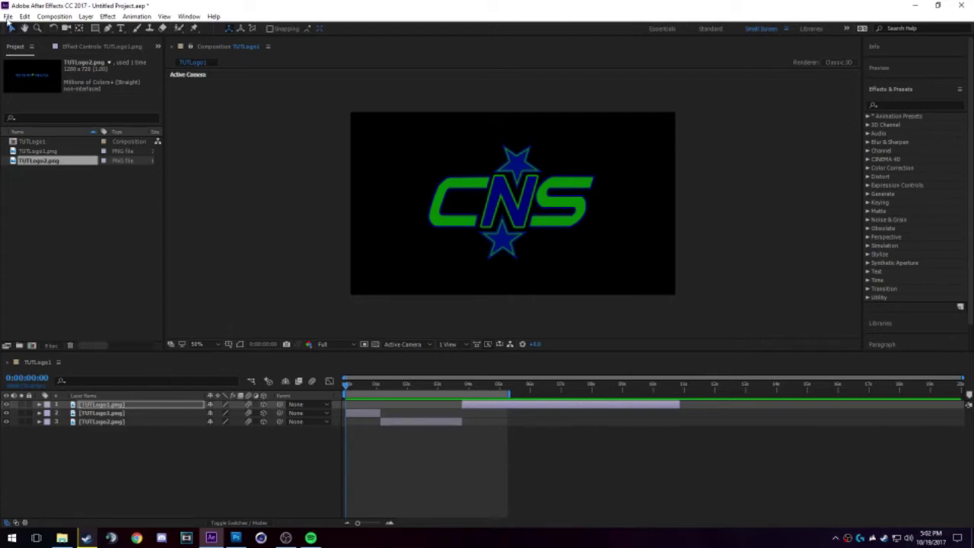
{"action": "left_click", "coordinate": [149, 452]}
{"action": "right_click", "coordinate": [148, 452]}
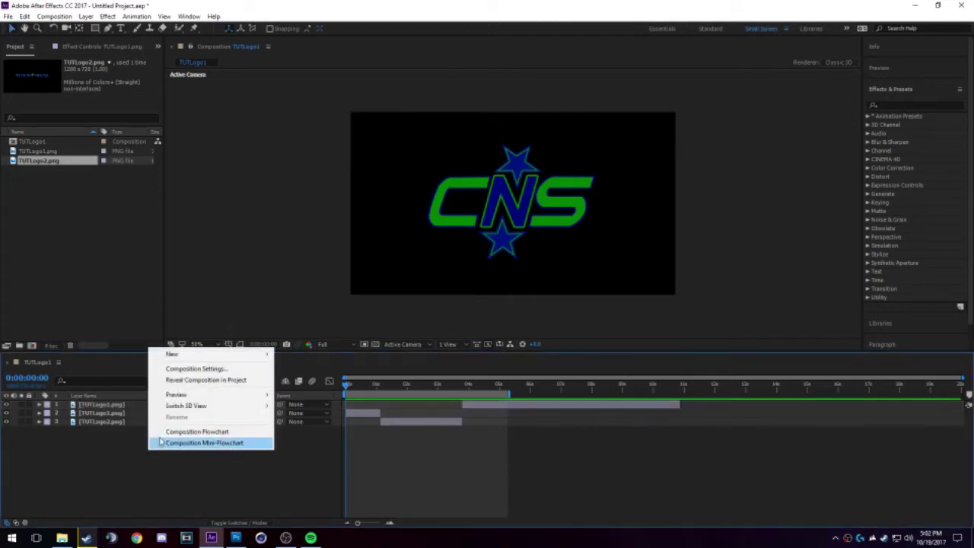
{"action": "mouse_move", "coordinate": [238, 355]}
{"action": "left_click", "coordinate": [316, 381]}
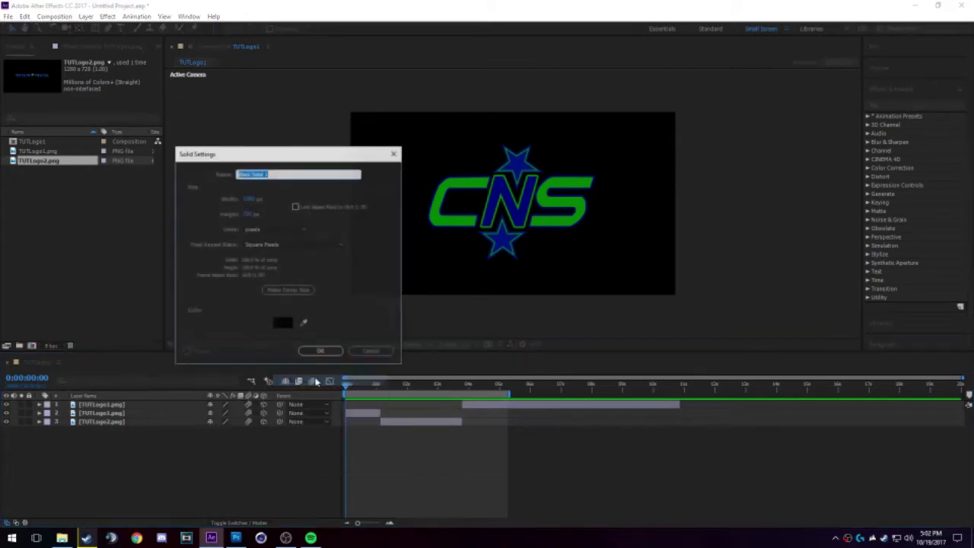
{"action": "left_click", "coordinate": [282, 322]}
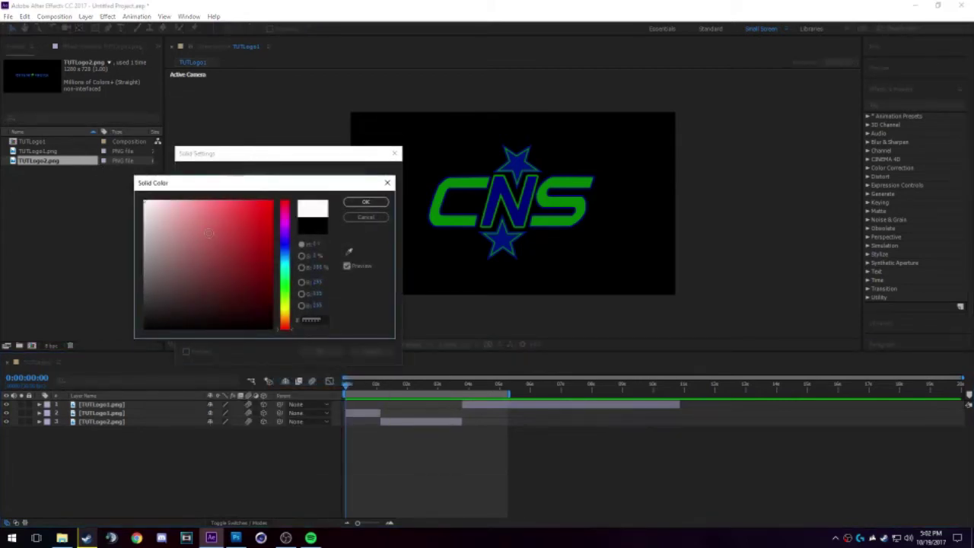
{"action": "left_click", "coordinate": [365, 202]}
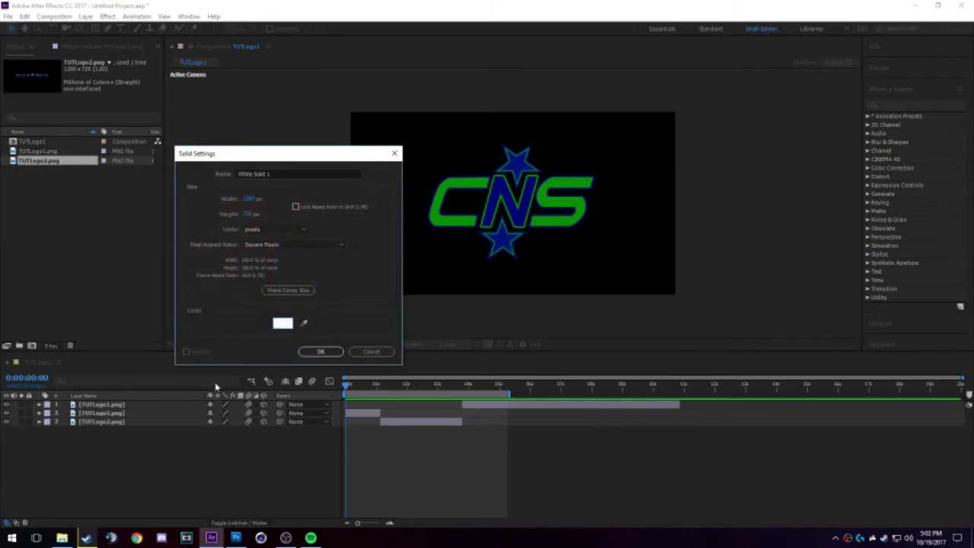
{"action": "left_click", "coordinate": [319, 351]}
{"action": "left_click_drag", "start_coordinate": [118, 407], "coordinate": [114, 443]}
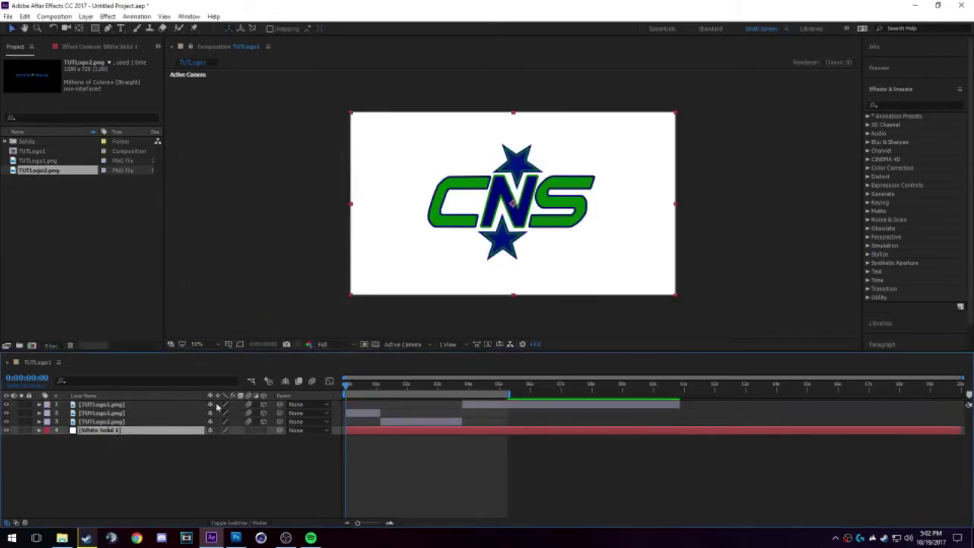
{"action": "key", "text": "space"}
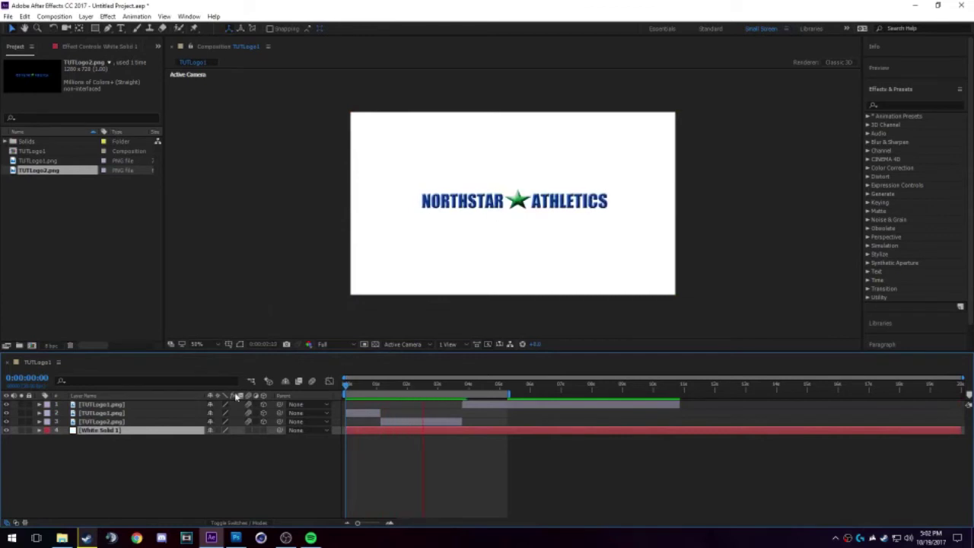
{"action": "key", "text": "space"}
{"action": "key", "text": "Delete"}
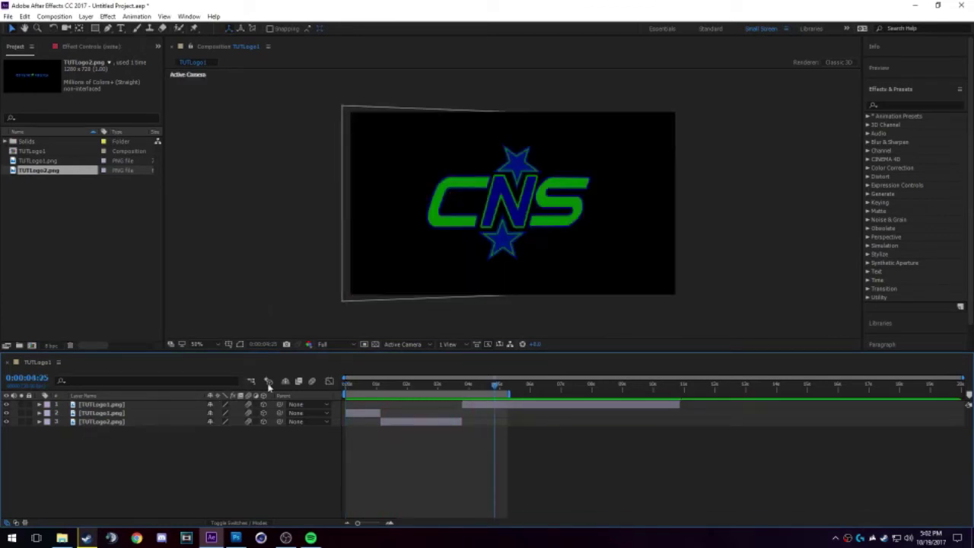
{"action": "left_click_drag", "start_coordinate": [402, 386], "coordinate": [337, 393]}
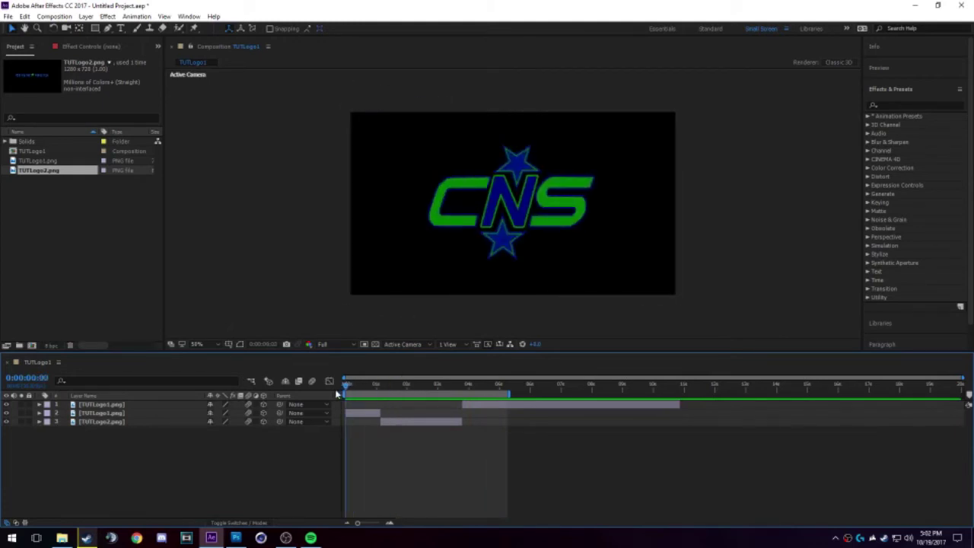
{"action": "key", "text": "space"}
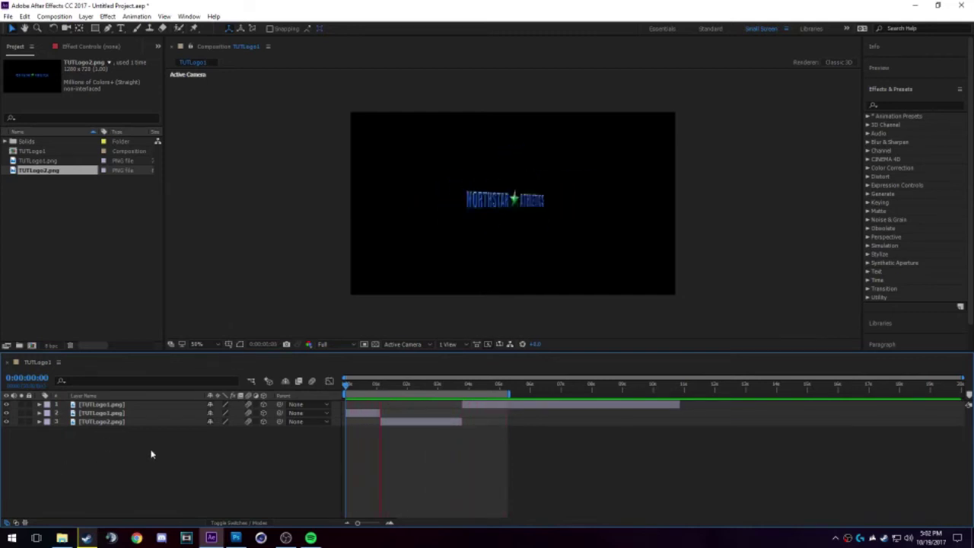
{"action": "left_click", "coordinate": [435, 386]}
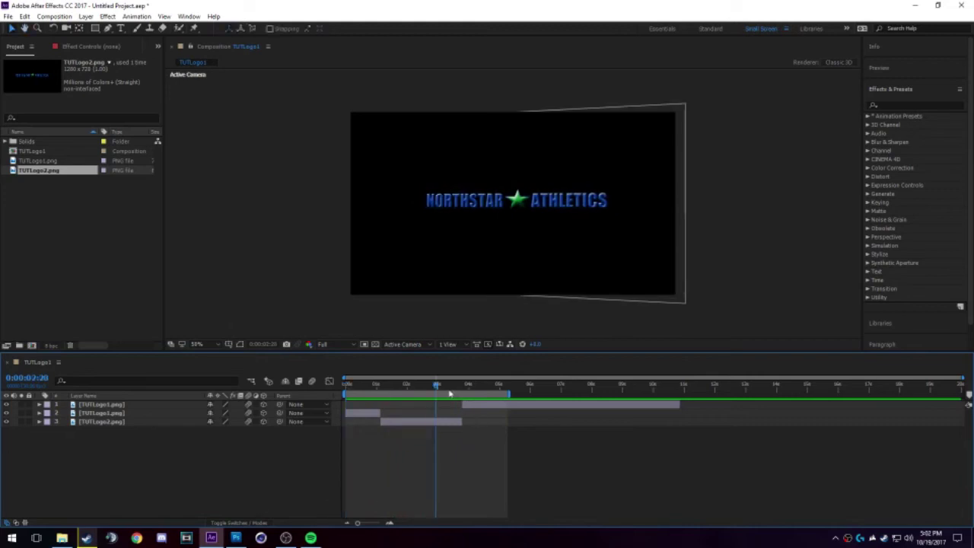
{"action": "mouse_move", "coordinate": [436, 386]}
{"action": "left_mouse_down"}
{"action": "mouse_move", "coordinate": [353, 394]}
{"action": "mouse_move", "coordinate": [439, 387]}
{"action": "left_mouse_up"}
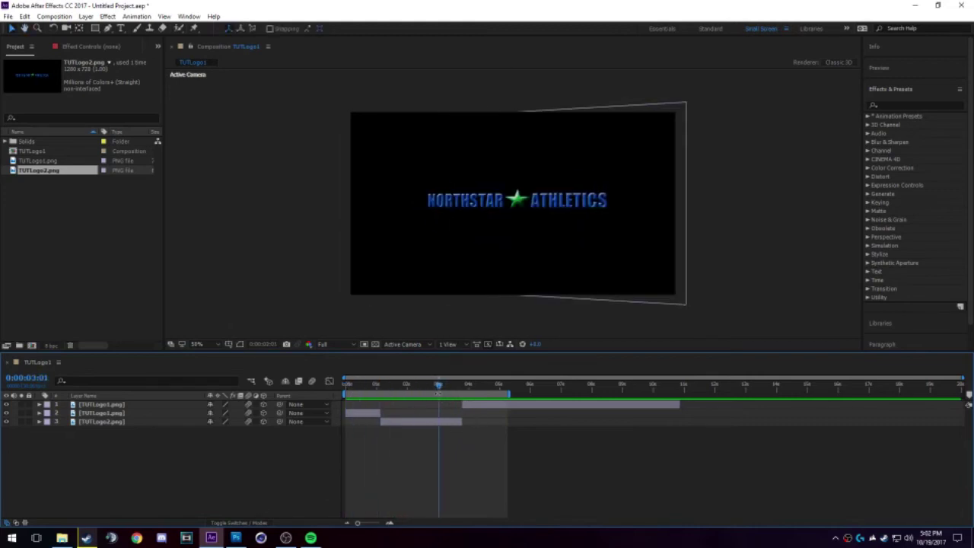